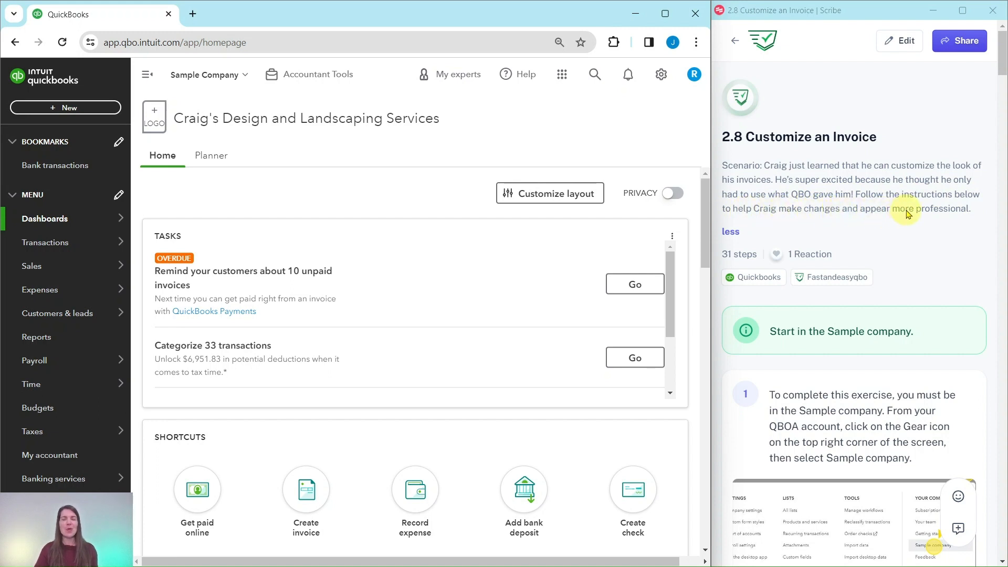
Step: Go to Custom form styles under Your Company in the Gear menu
scroll(893, 176, down, 3)
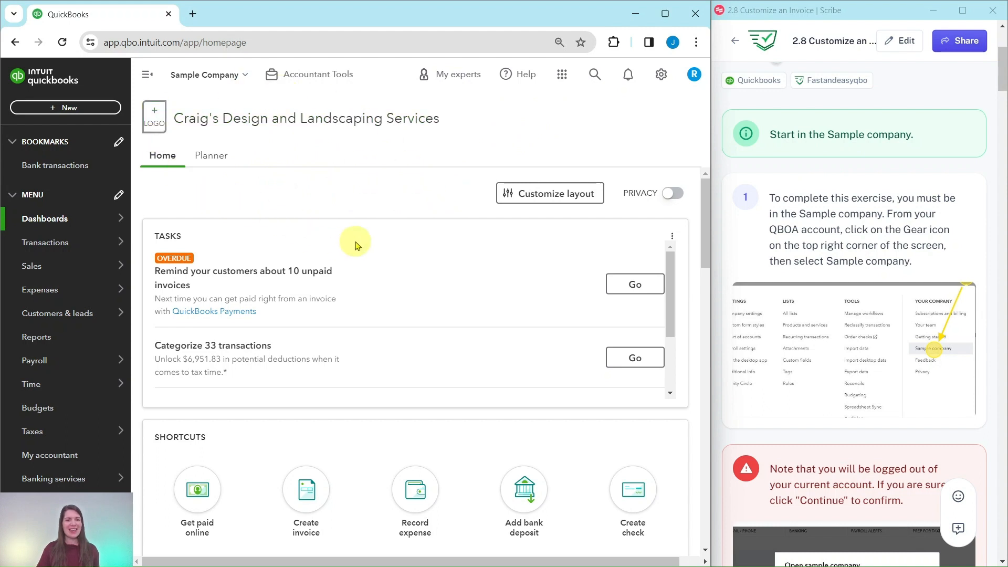
scroll(812, 239, down, 10)
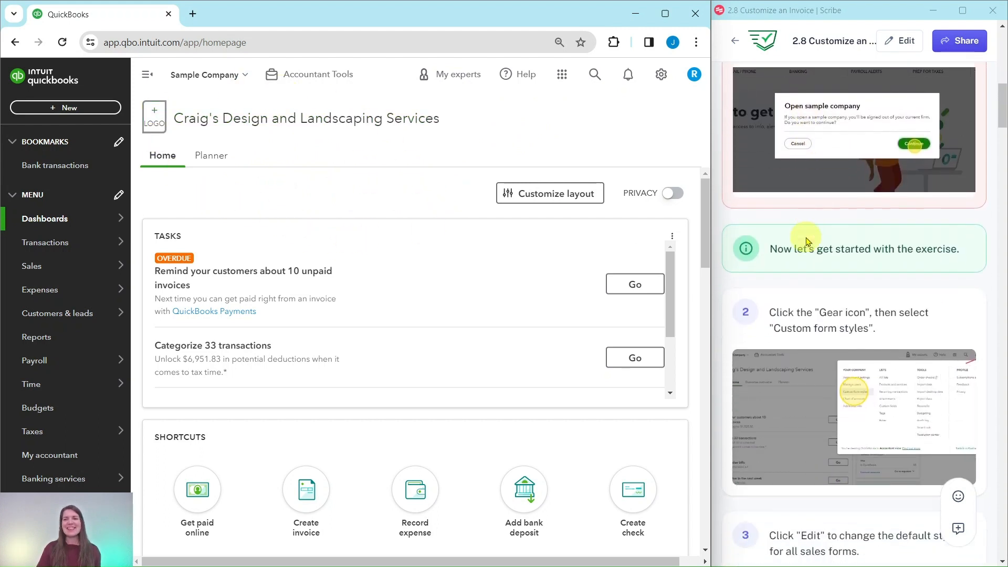
scroll(808, 241, down, 3)
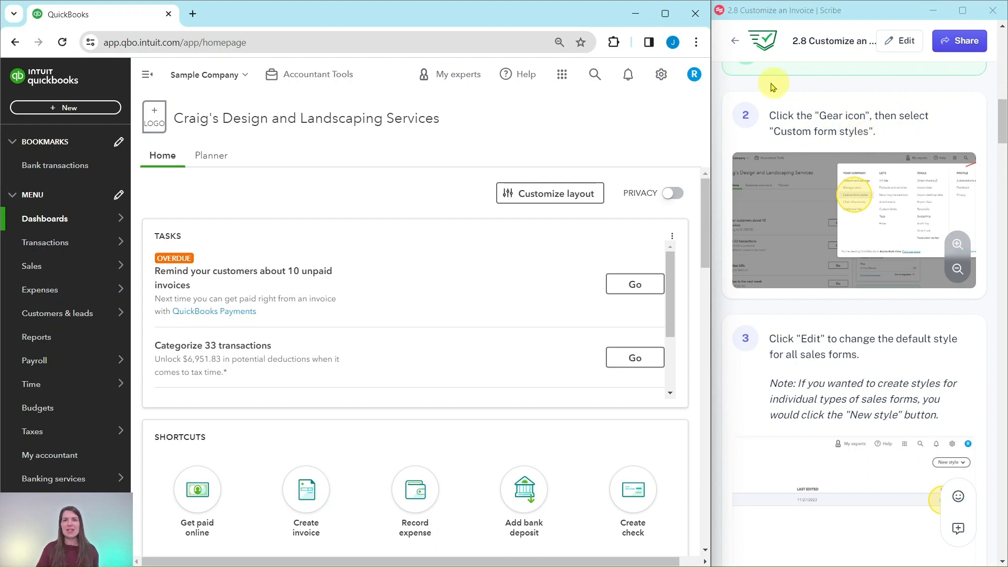
click(662, 77)
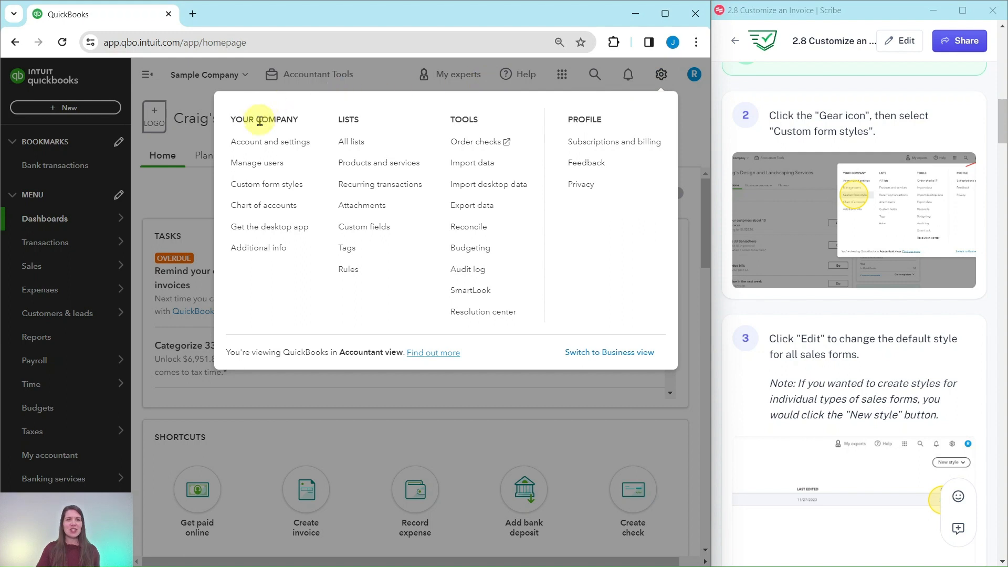
click(266, 191)
scroll(811, 218, down, 2)
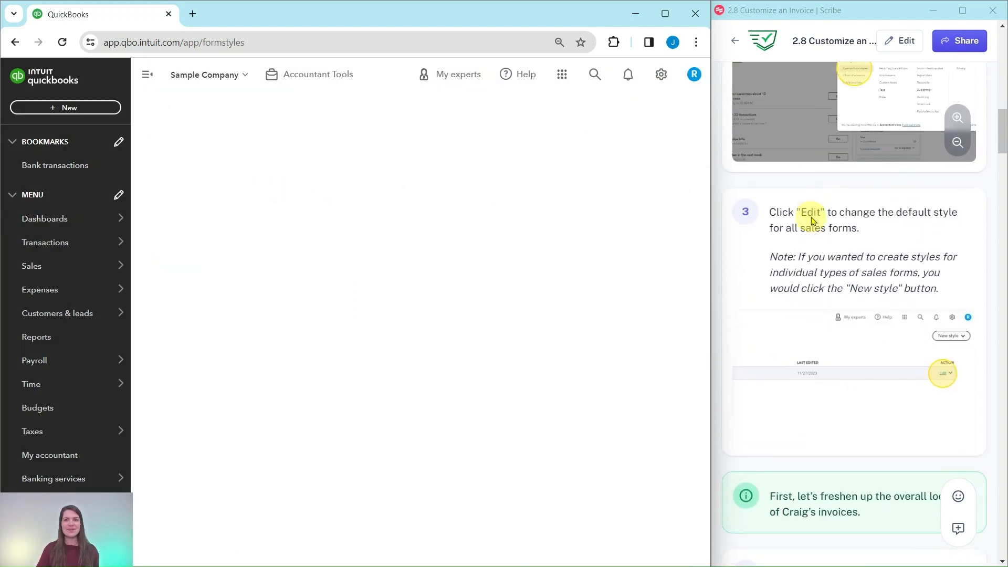
scroll(811, 216, down, 2)
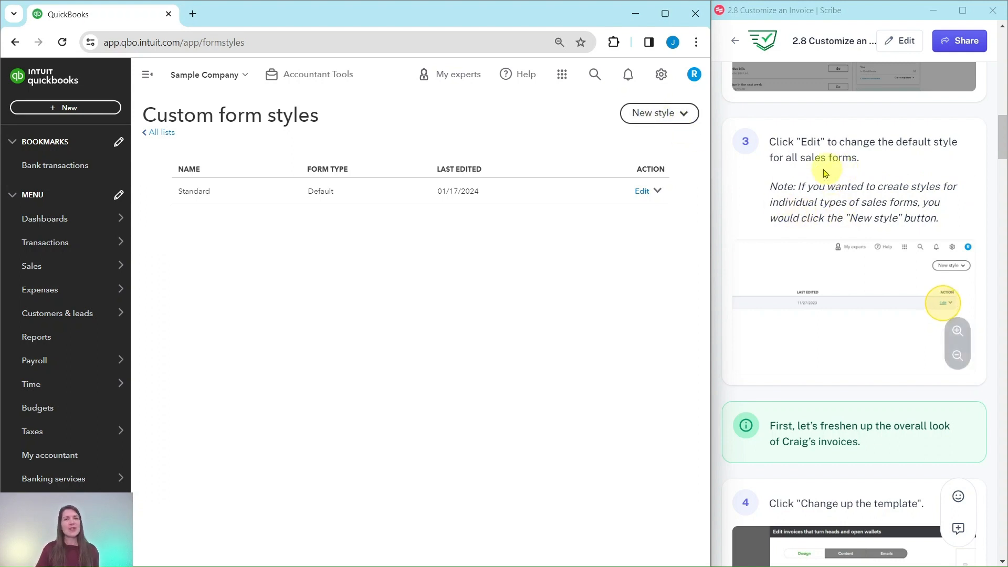
Step: Edit the Standard style and apply the Fresh invoice template
click(641, 192)
scroll(800, 220, down, 5)
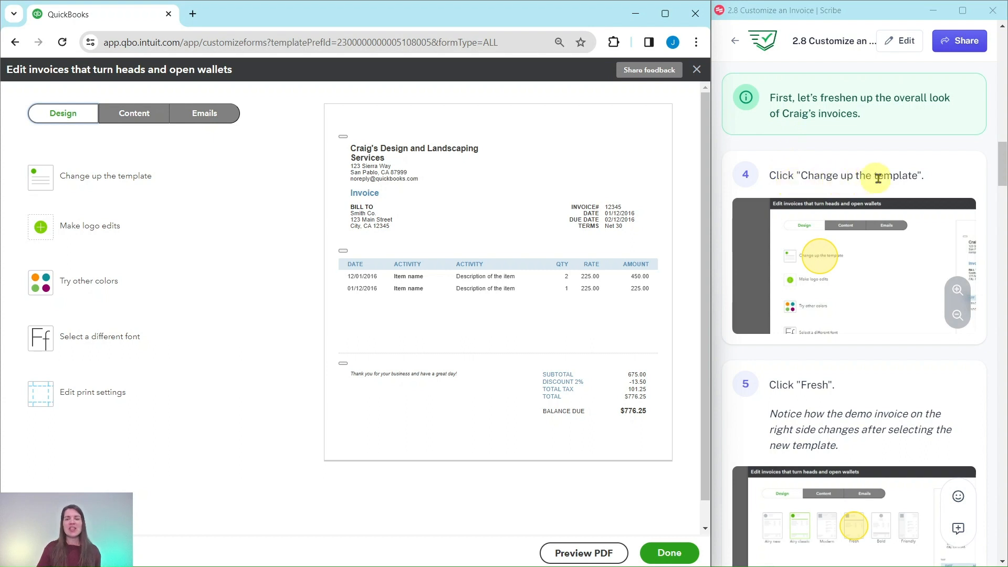
click(114, 182)
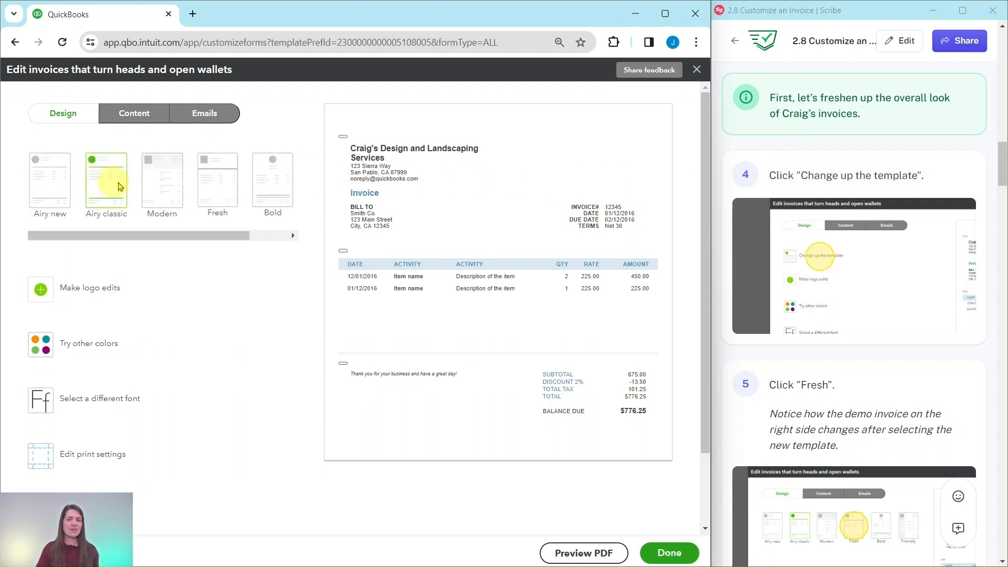
scroll(795, 297, down, 3)
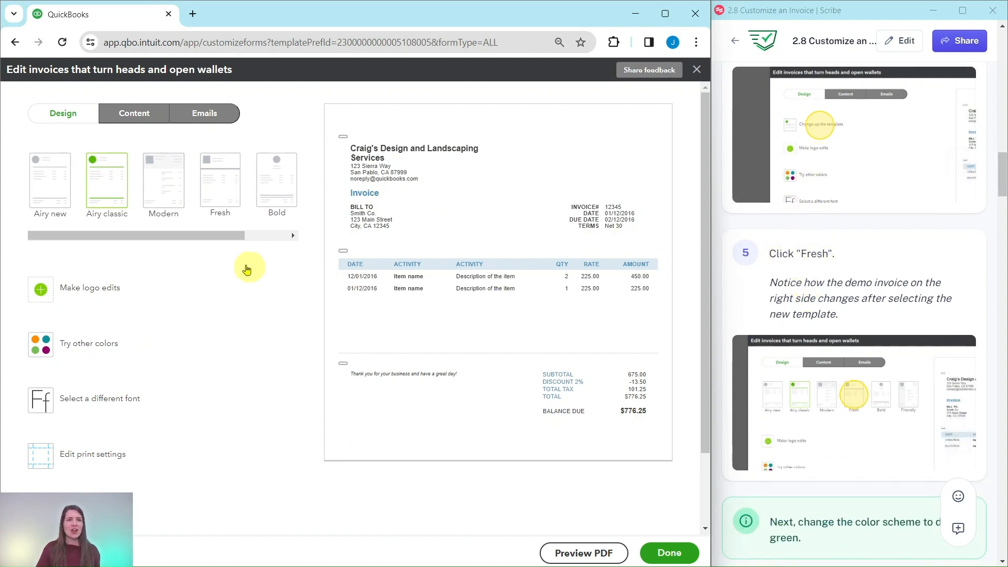
click(222, 190)
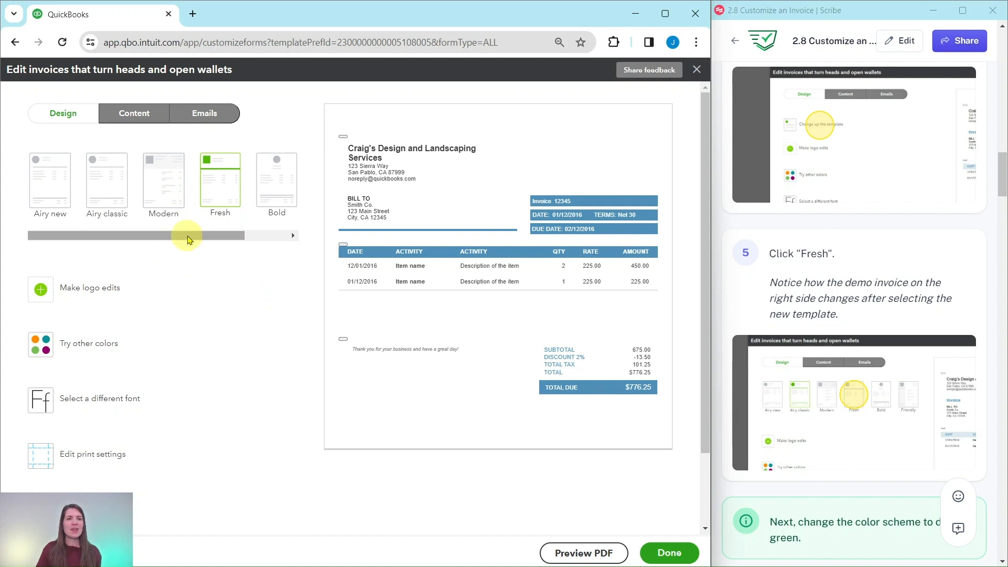
Step: Preview the Modern, Airy classic and Bold templates, then return to Fresh
click(163, 176)
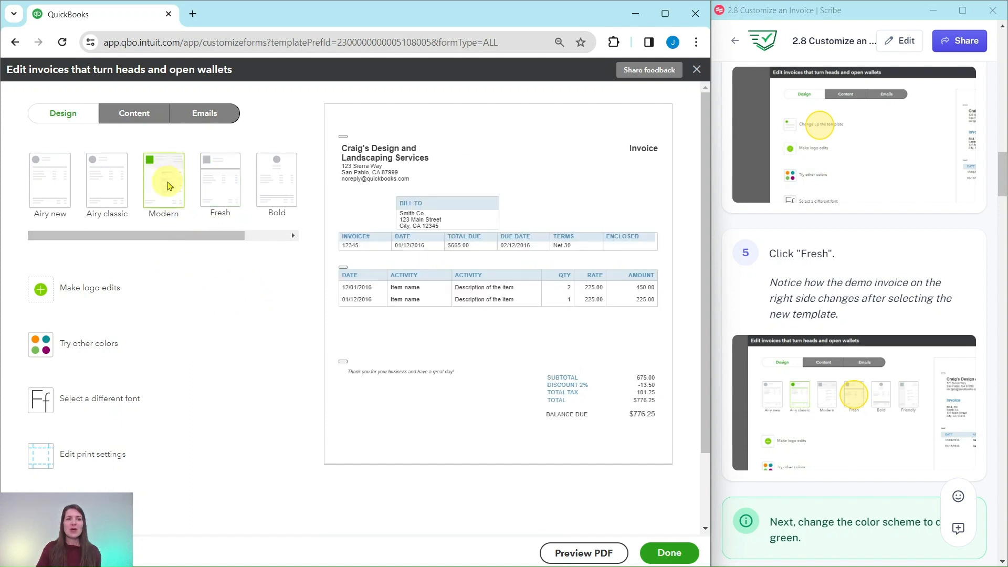
click(104, 176)
click(274, 180)
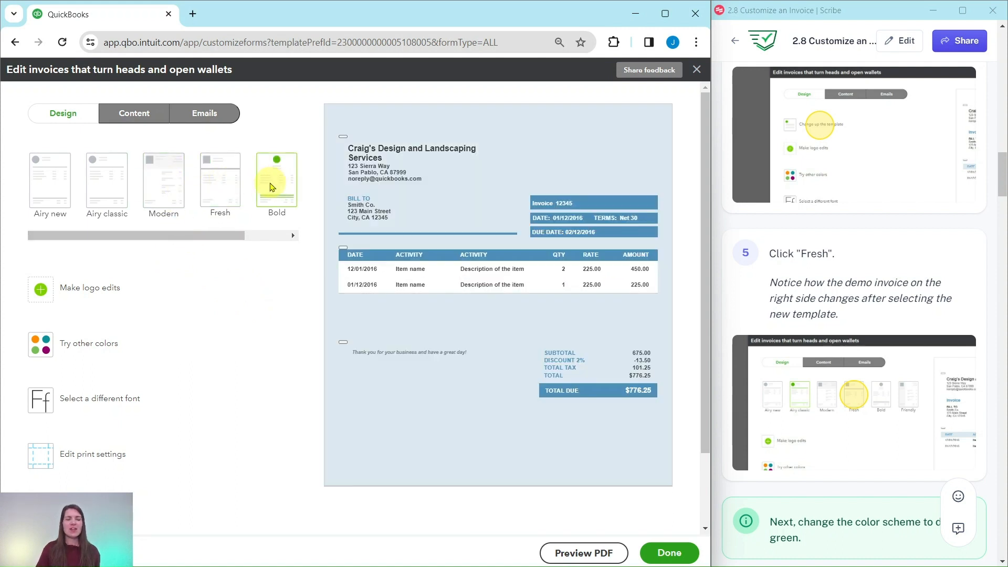
click(220, 188)
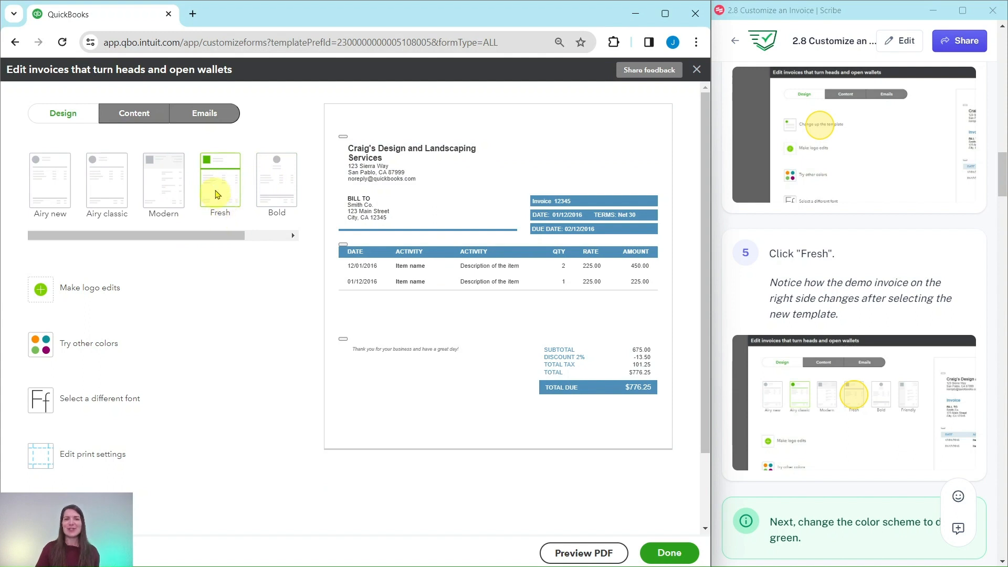
scroll(855, 367, down, 7)
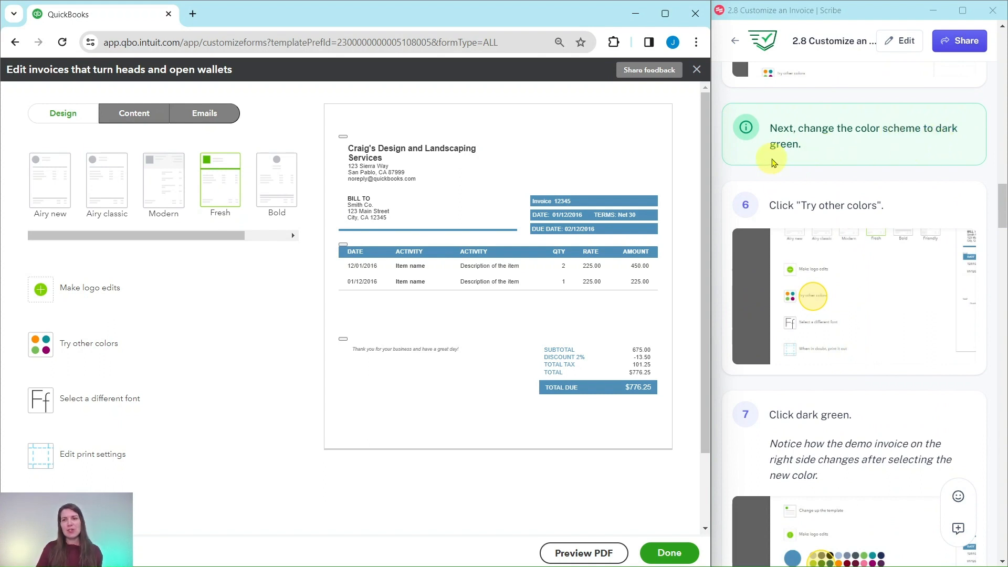
scroll(796, 160, down, 1)
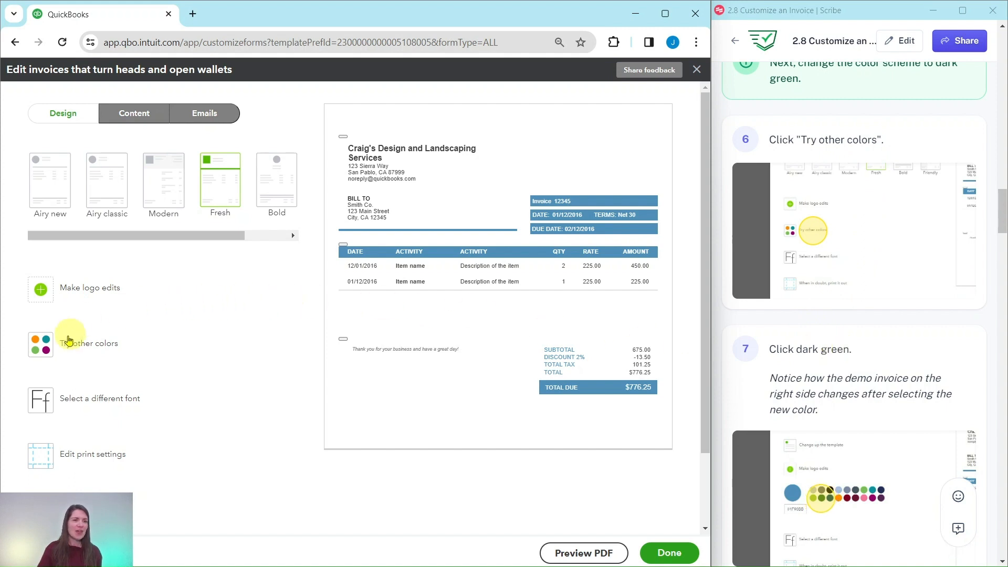
Step: Switch the invoice colour scheme to the dark green #2a651d swatch
click(85, 348)
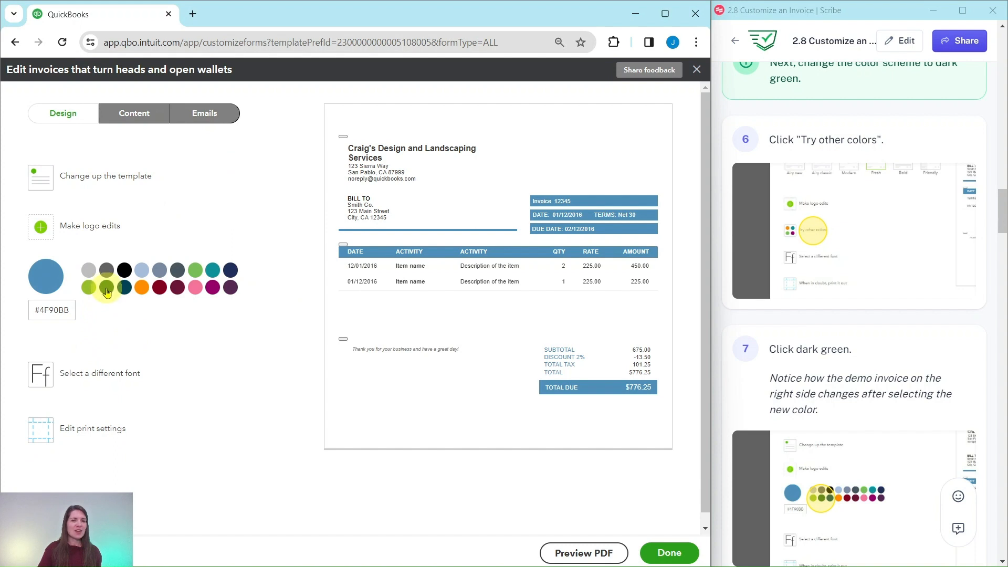
click(106, 288)
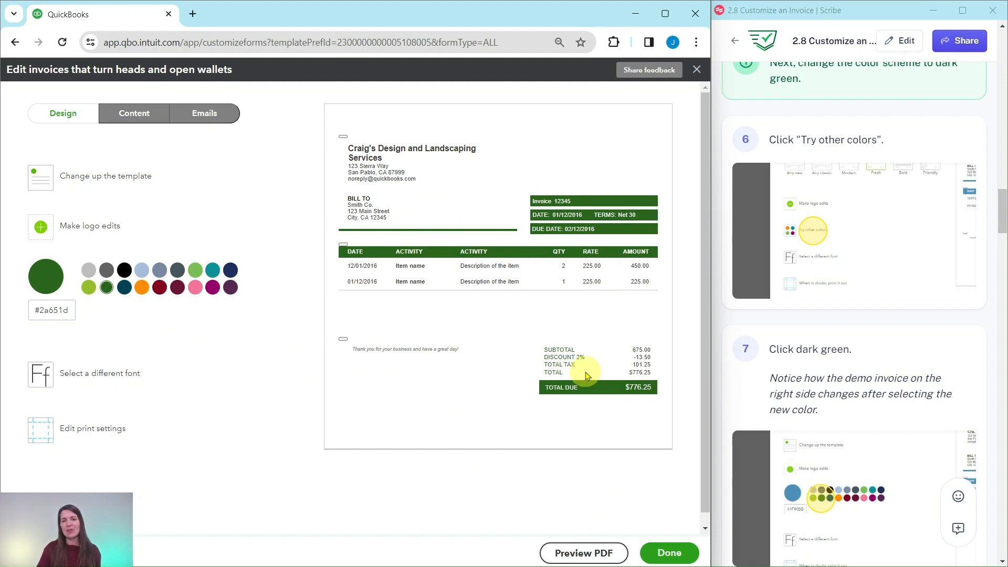
scroll(892, 316, down, 1)
scroll(891, 315, down, 10)
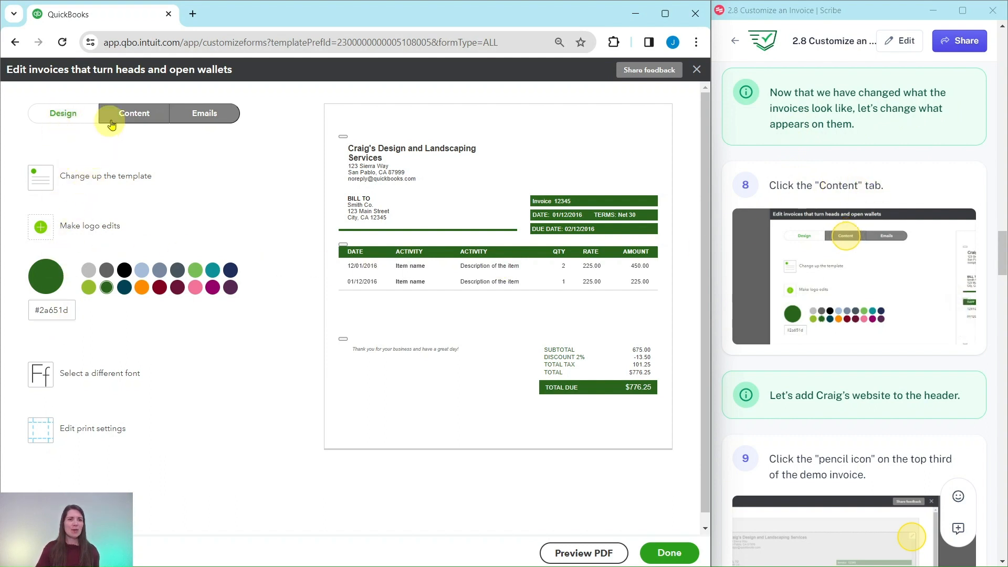
click(135, 117)
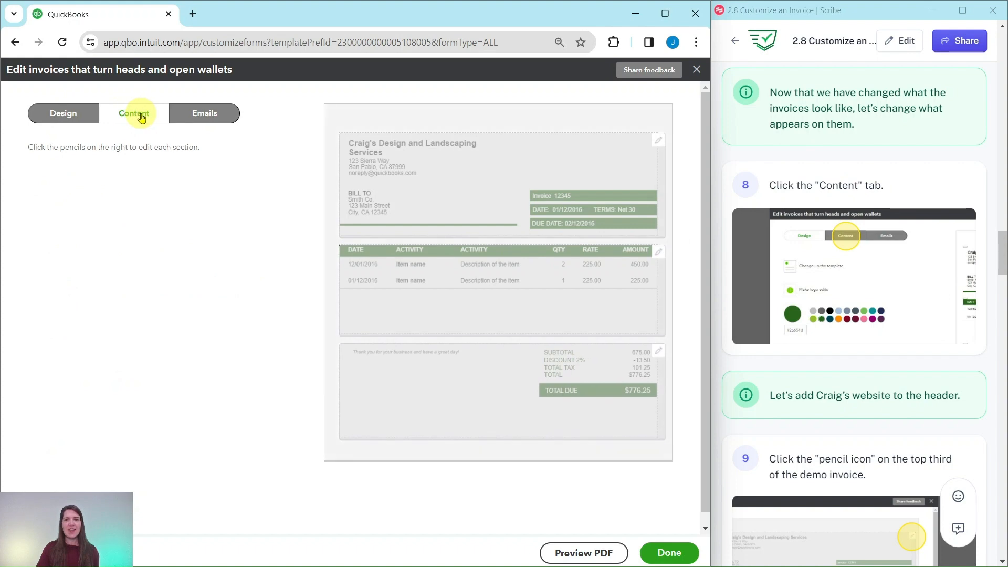
scroll(851, 306, down, 1)
scroll(852, 307, down, 3)
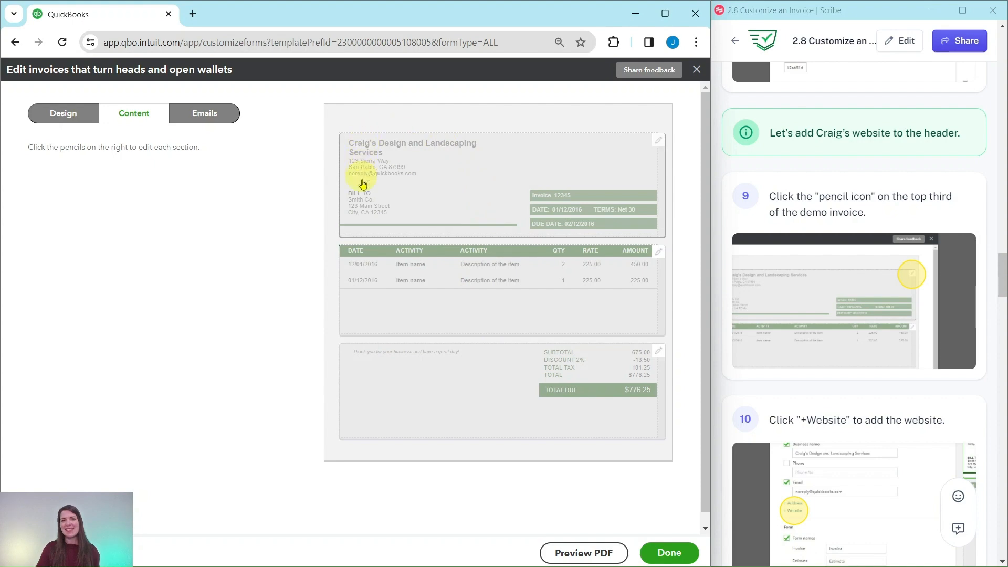
click(659, 148)
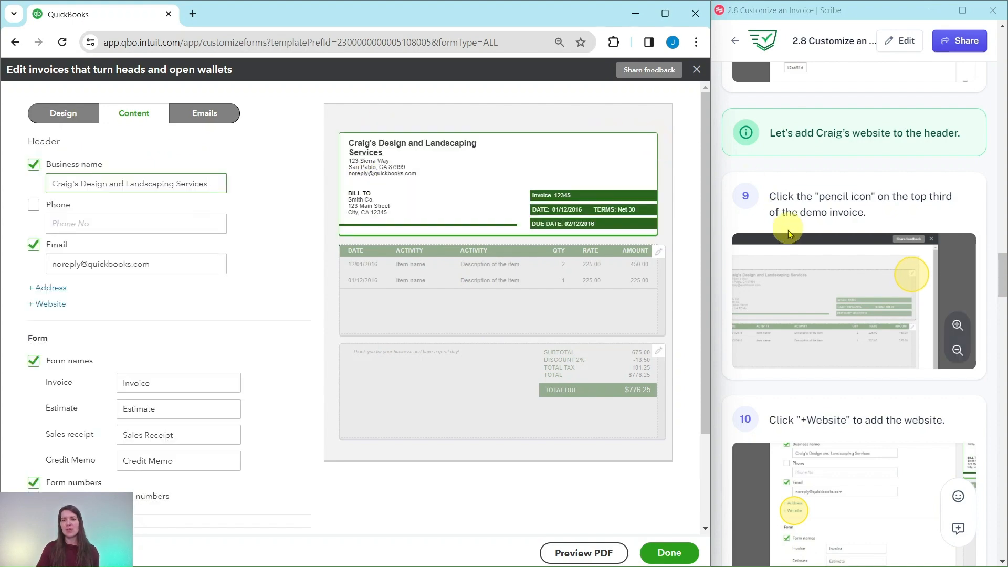
scroll(793, 226, down, 6)
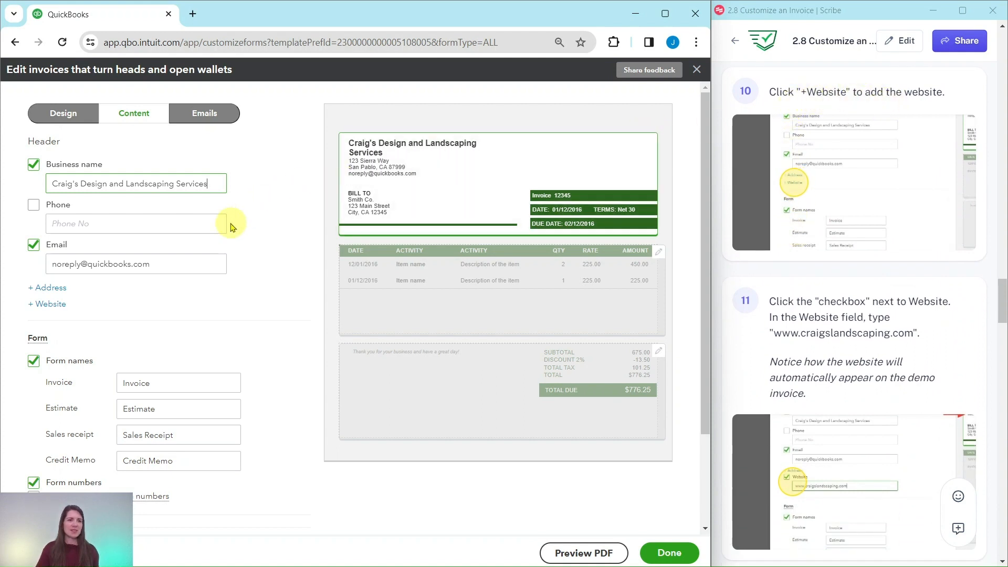
click(52, 307)
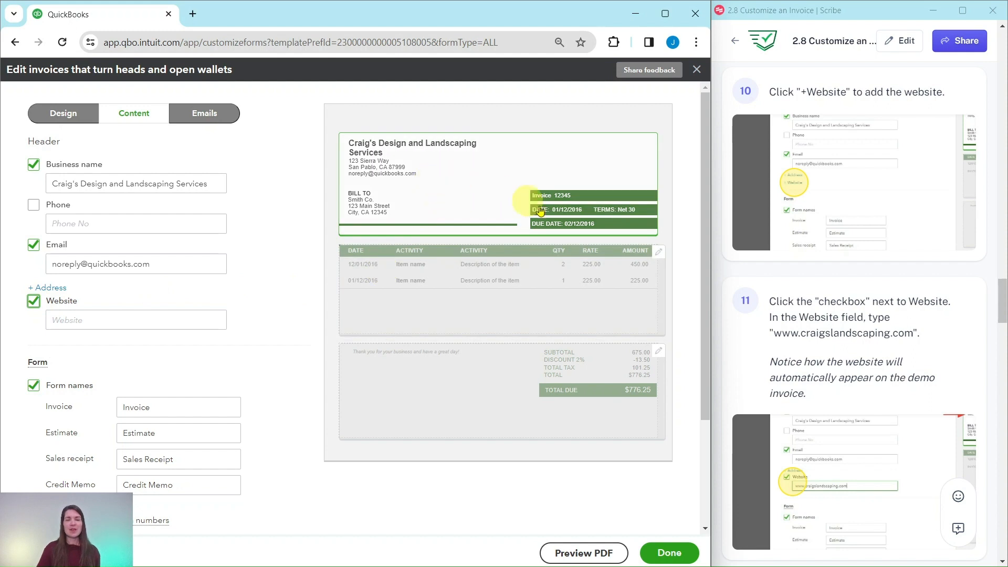
scroll(836, 355, down, 2)
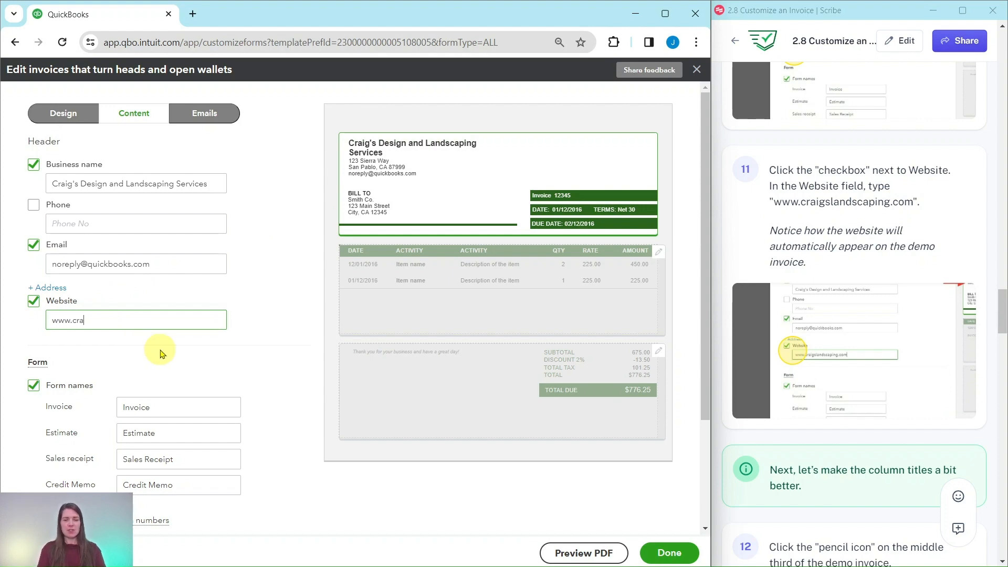
text(igslandscaping.com)
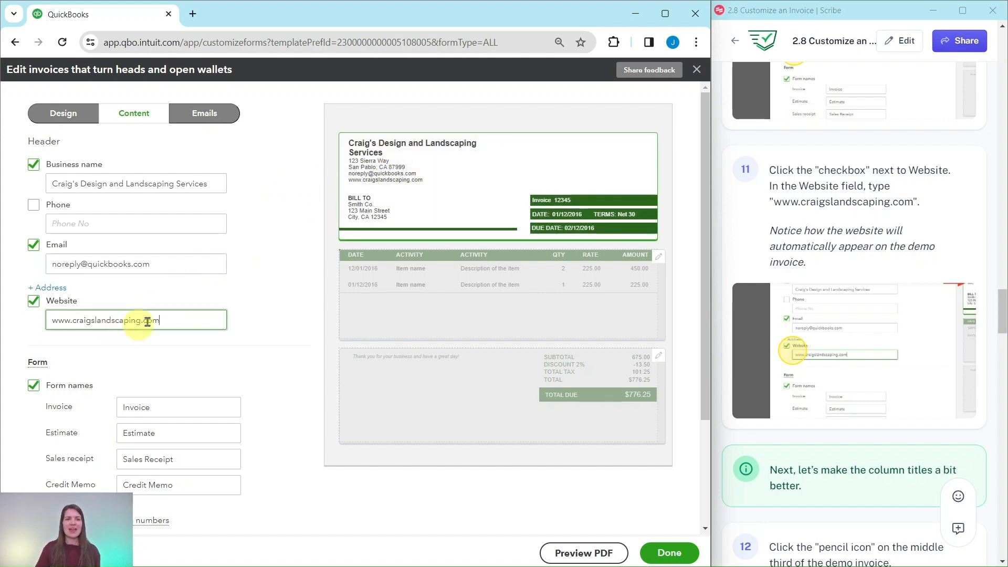
scroll(762, 244, down, 6)
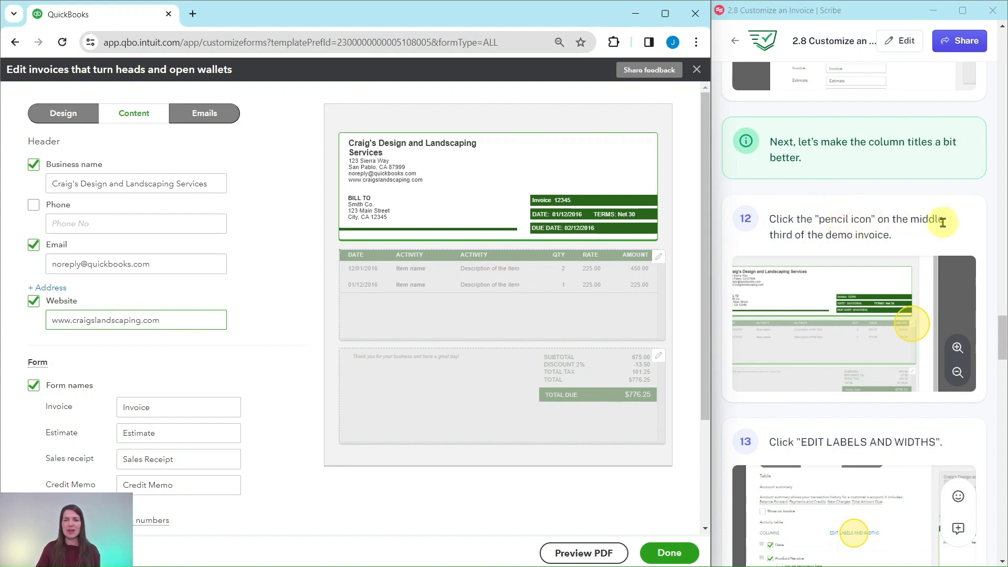
Step: Relabel the item table columns: Product/Service becomes Item, Description stays Description
click(657, 258)
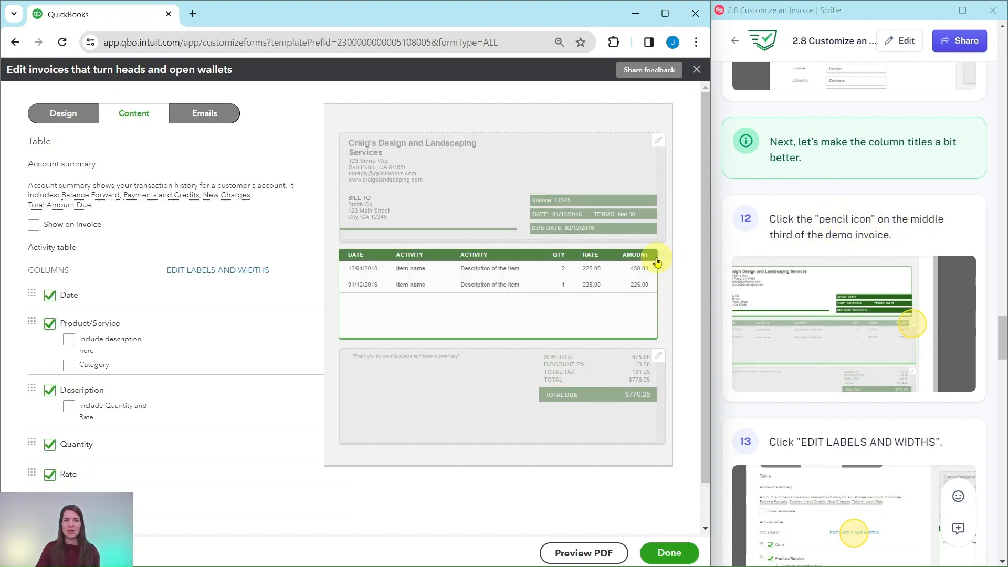
scroll(792, 263, down, 6)
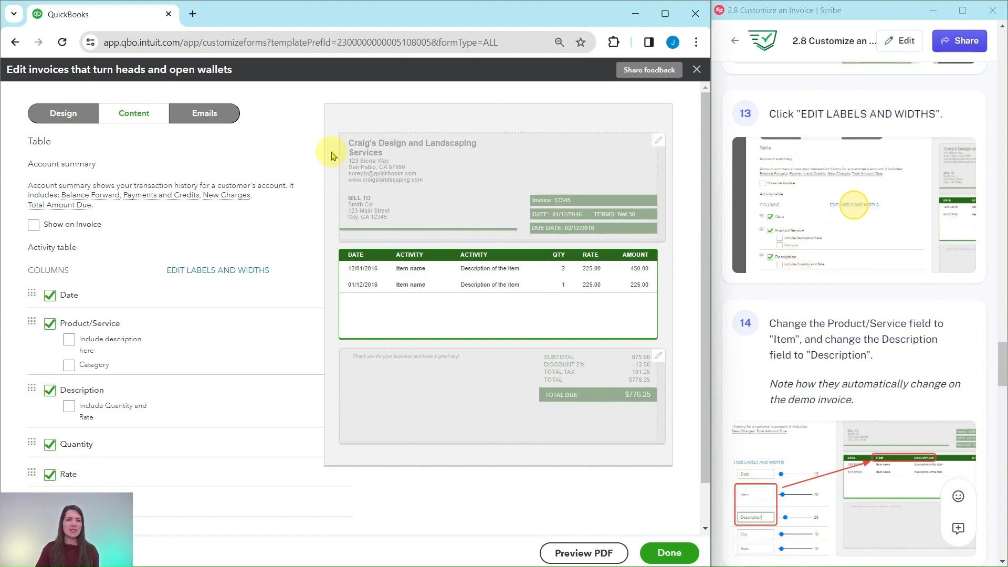
click(207, 275)
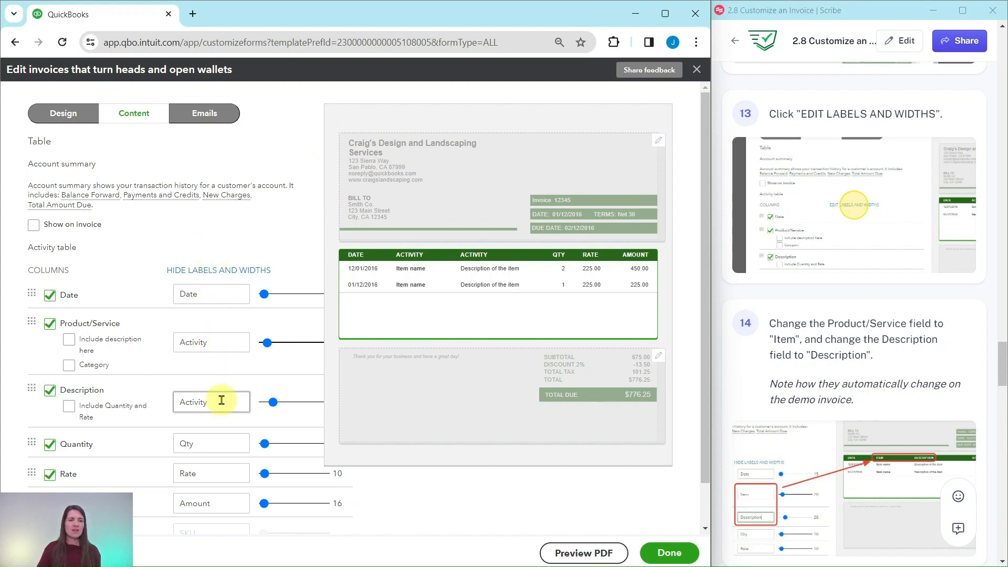
scroll(226, 449, down, 1)
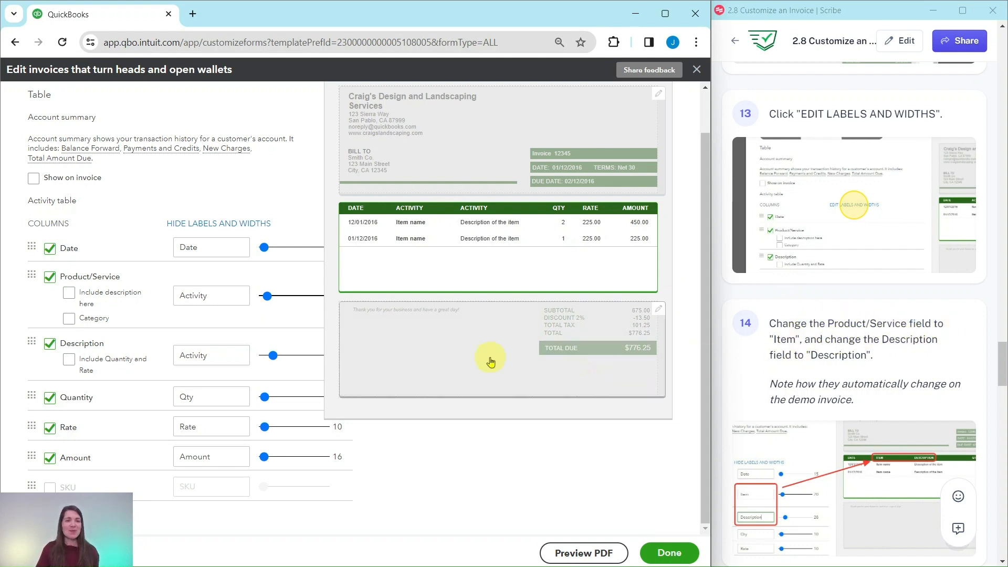
double_click(215, 296)
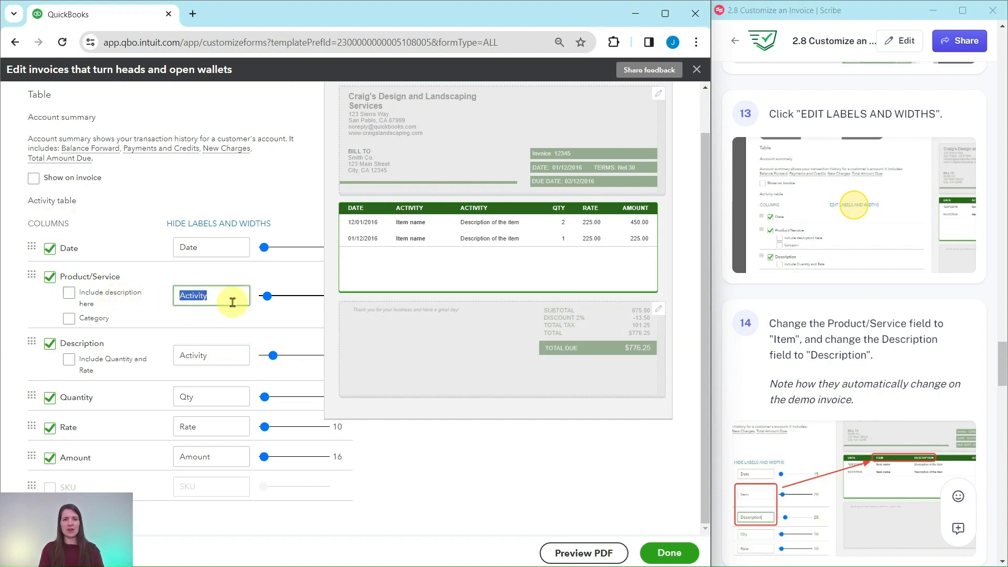
key(BackSpace)
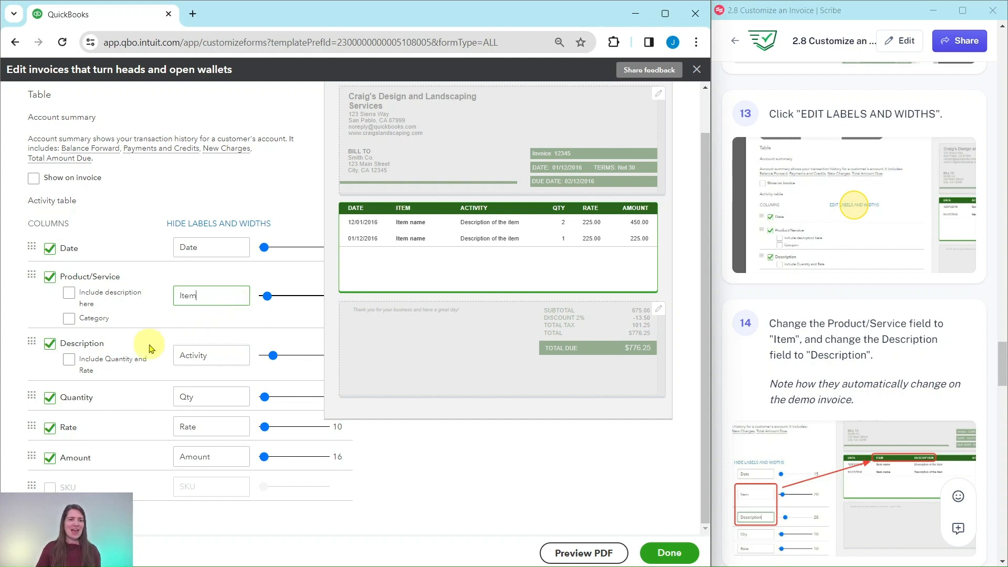
drag(223, 355, 177, 355)
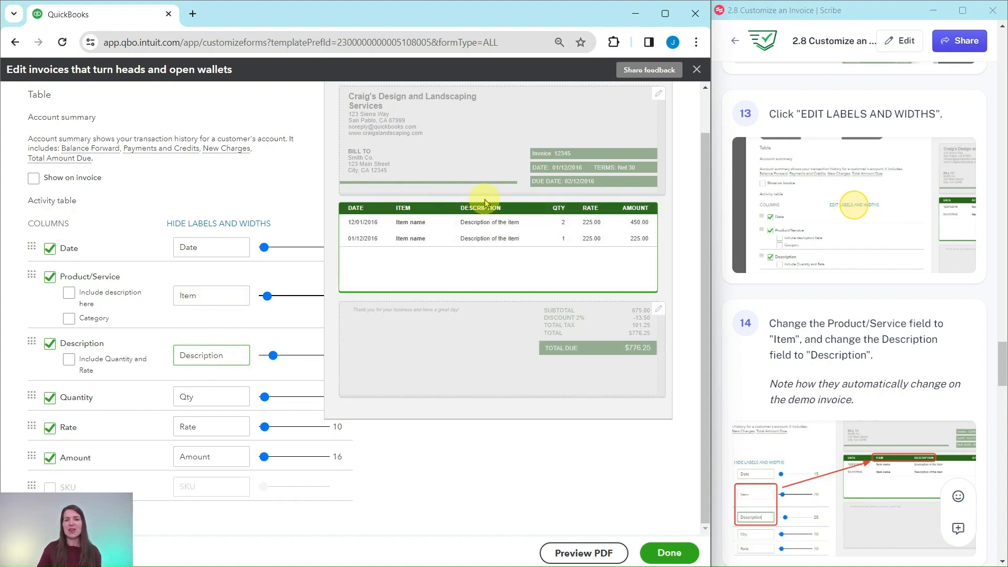
scroll(777, 299, down, 1)
scroll(777, 299, down, 8)
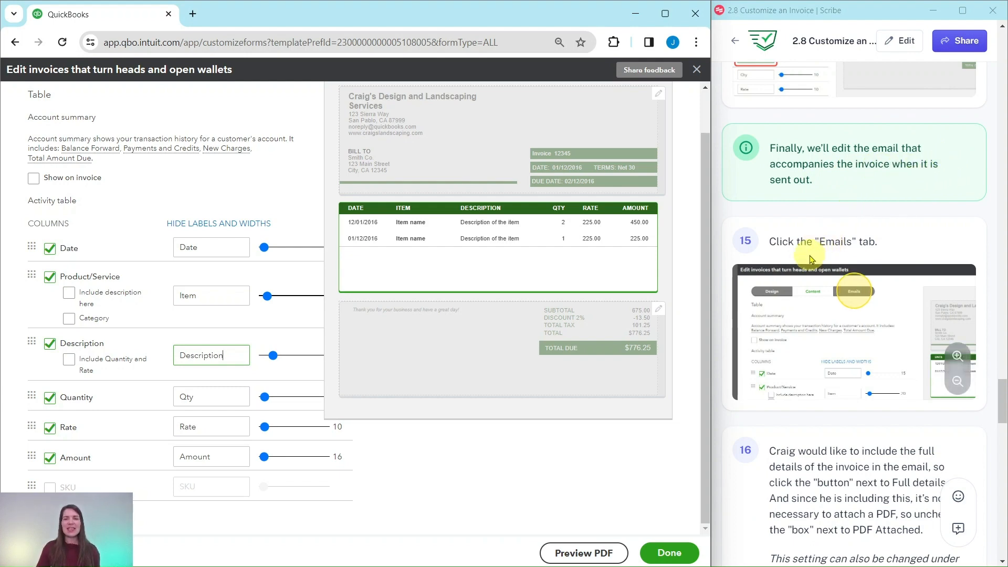
Step: Switch to the Emails settings and scroll through the invoice email preview
scroll(328, 208, up, 1)
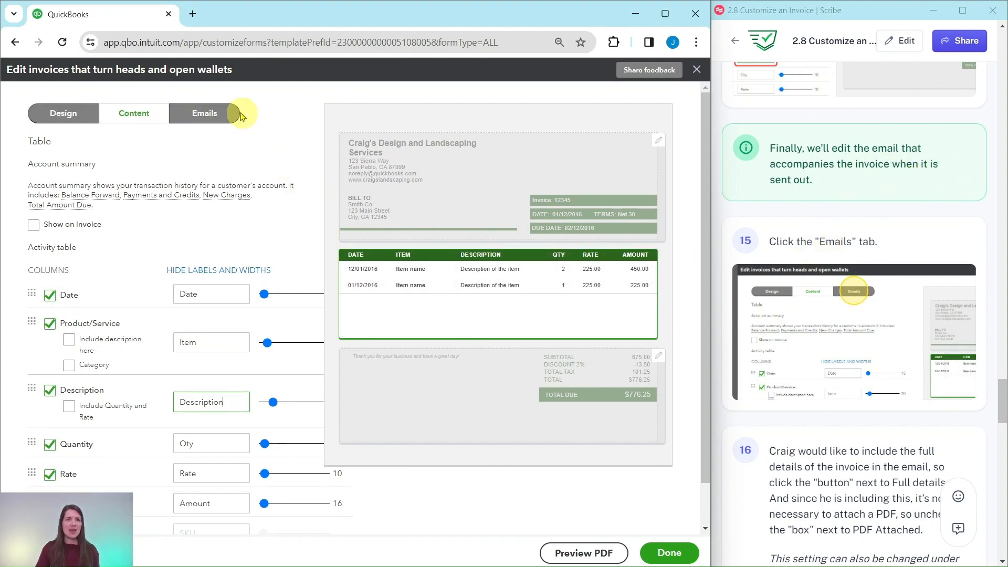
click(198, 117)
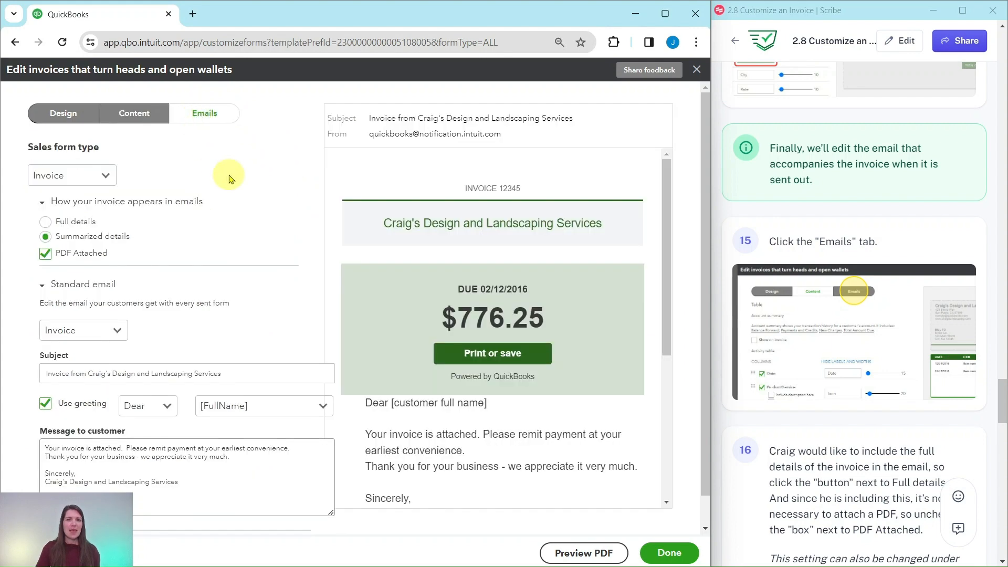
scroll(884, 326, down, 3)
scroll(884, 326, down, 2)
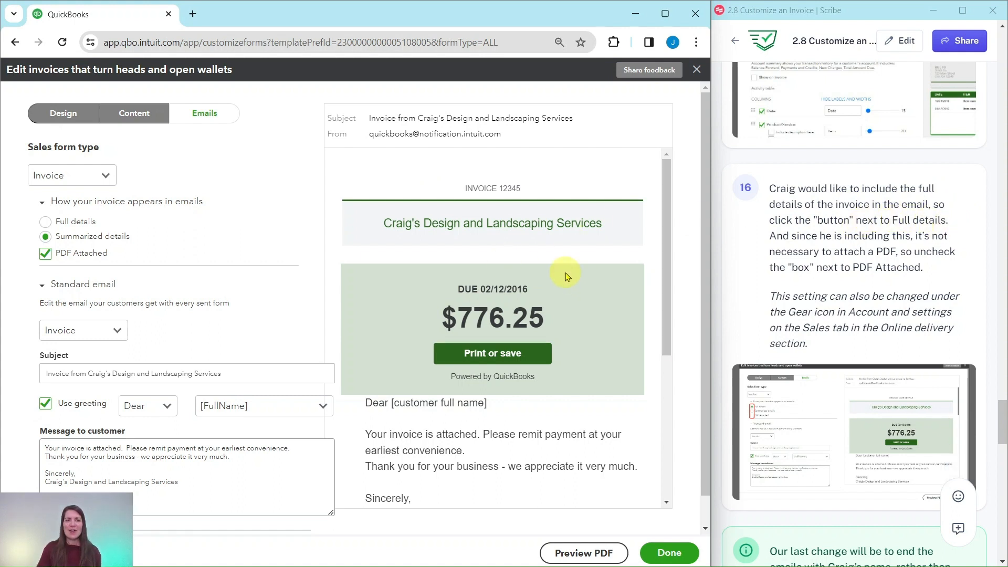
scroll(527, 239, down, 1)
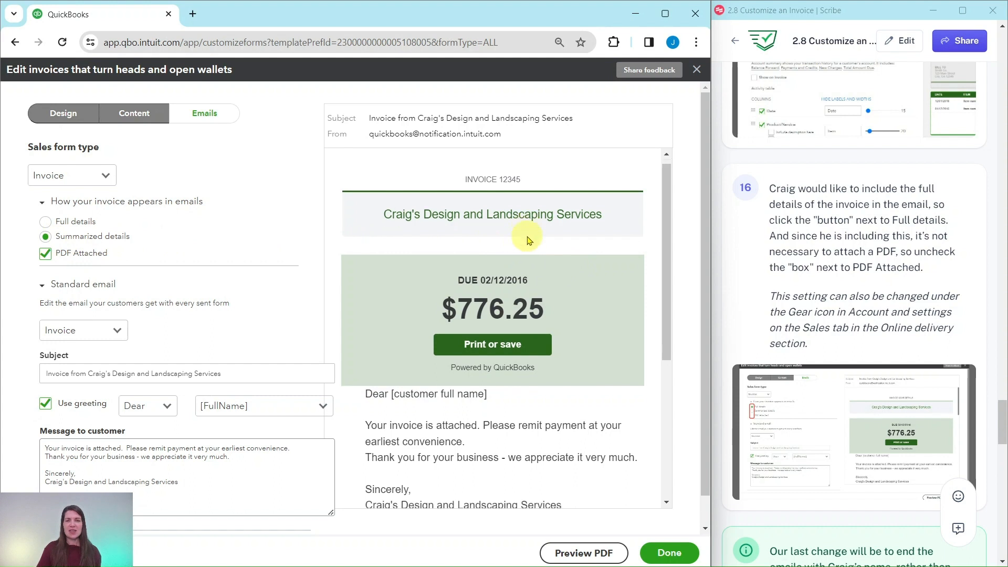
scroll(528, 239, down, 5)
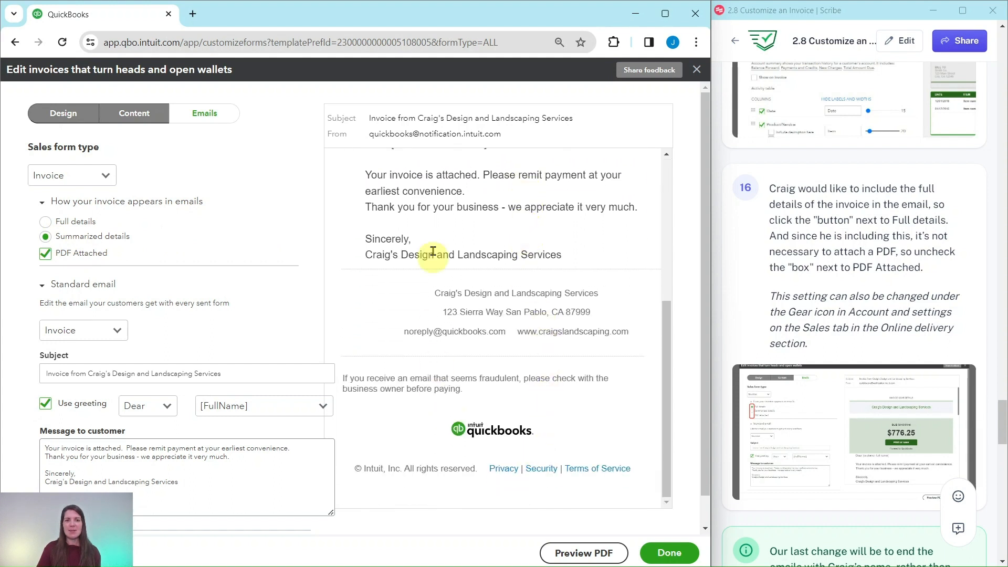
scroll(541, 286, up, 4)
scroll(523, 284, down, 2)
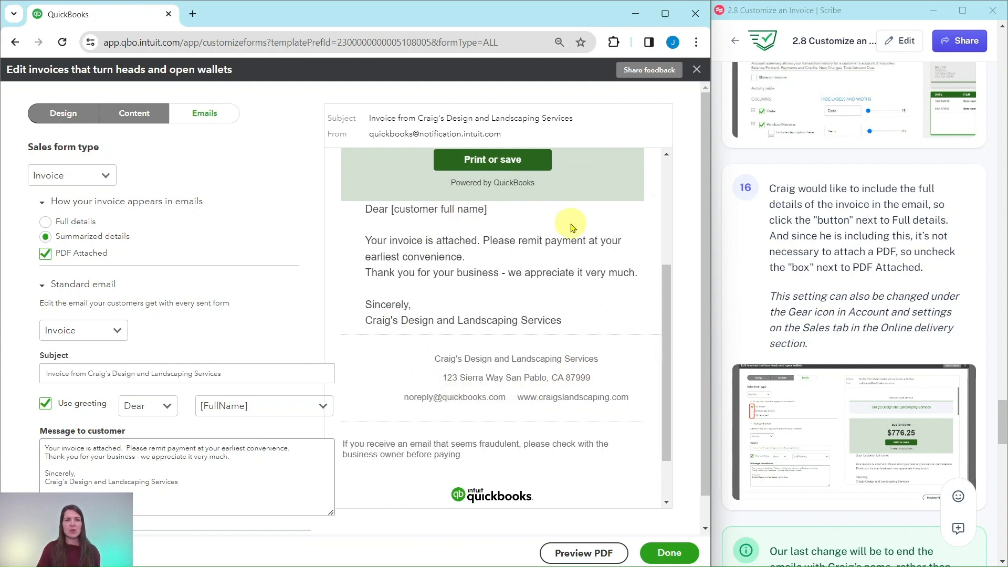
Step: Select Full details as the way the invoice appears in emails
click(45, 223)
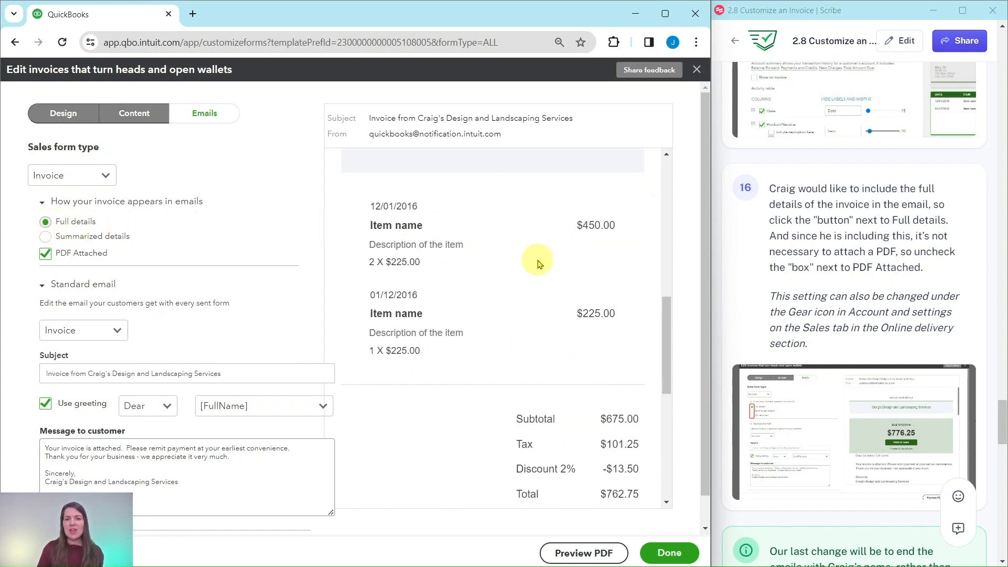
scroll(533, 262, up, 3)
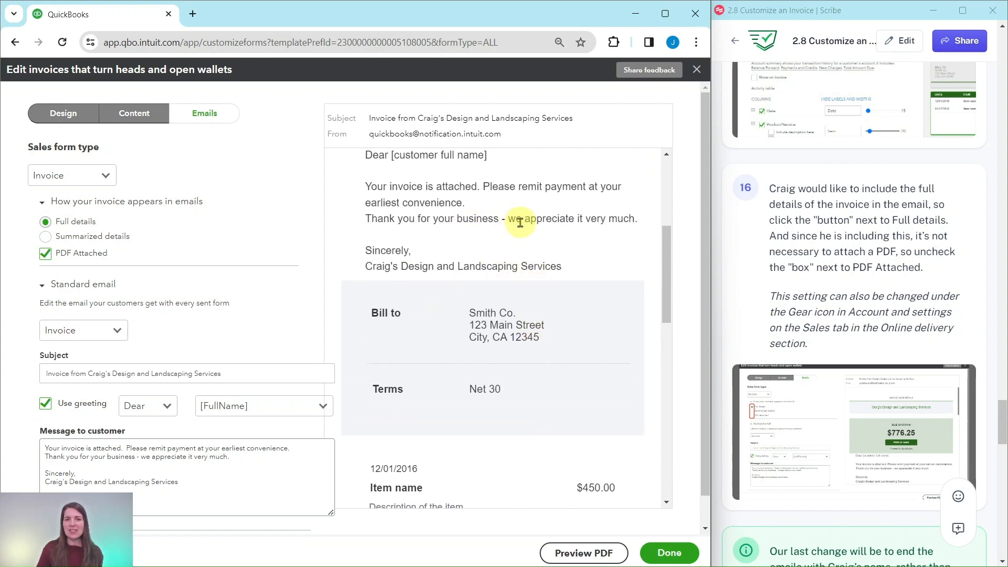
scroll(516, 226, down, 5)
scroll(523, 243, down, 5)
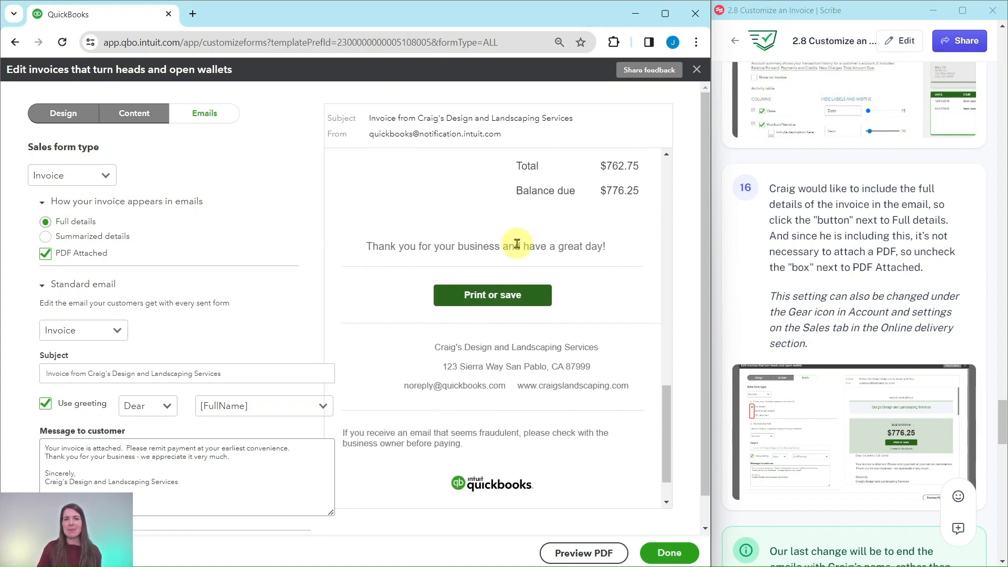
scroll(514, 242, up, 4)
scroll(514, 247, up, 8)
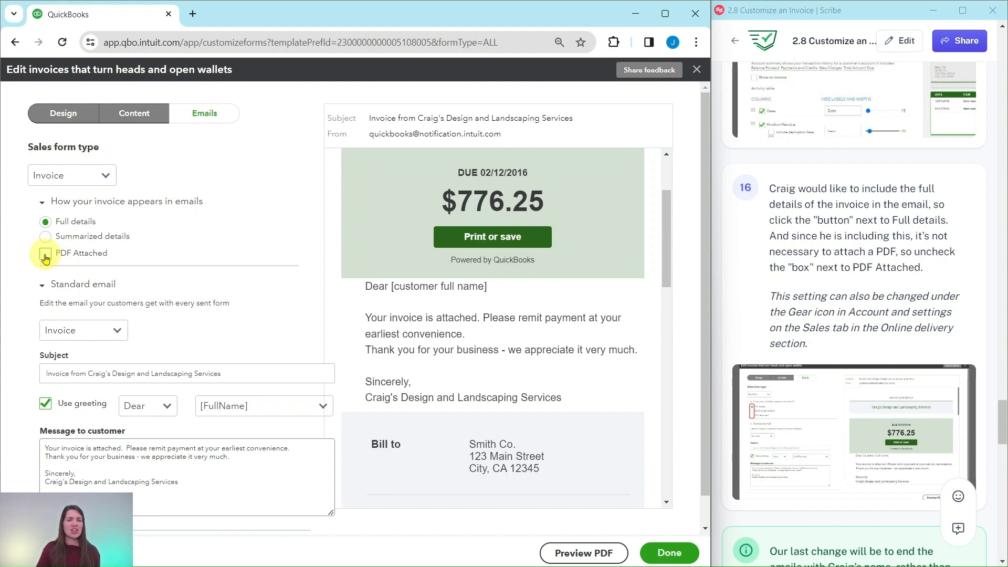
click(46, 257)
scroll(490, 276, down, 4)
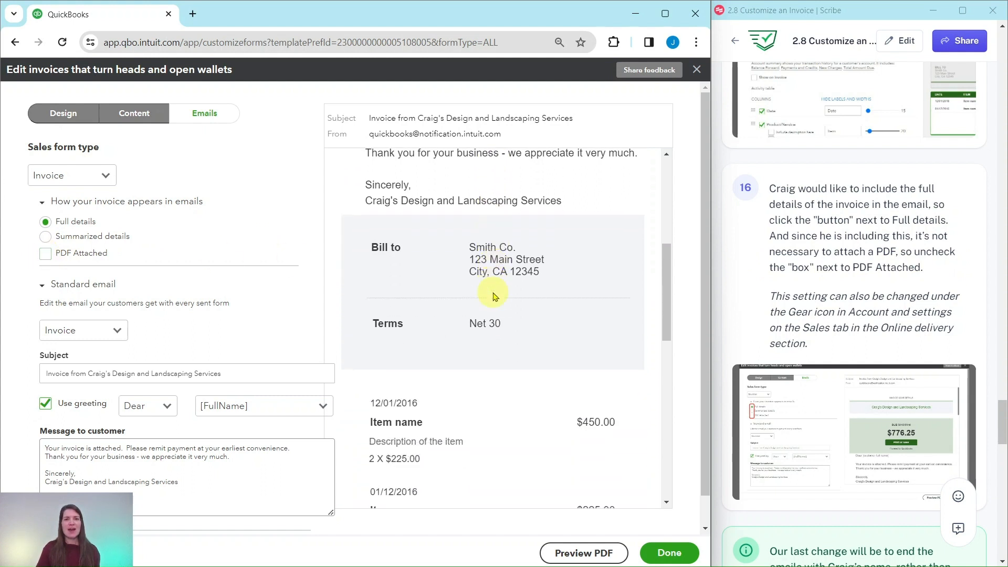
scroll(466, 281, down, 3)
scroll(475, 354, down, 5)
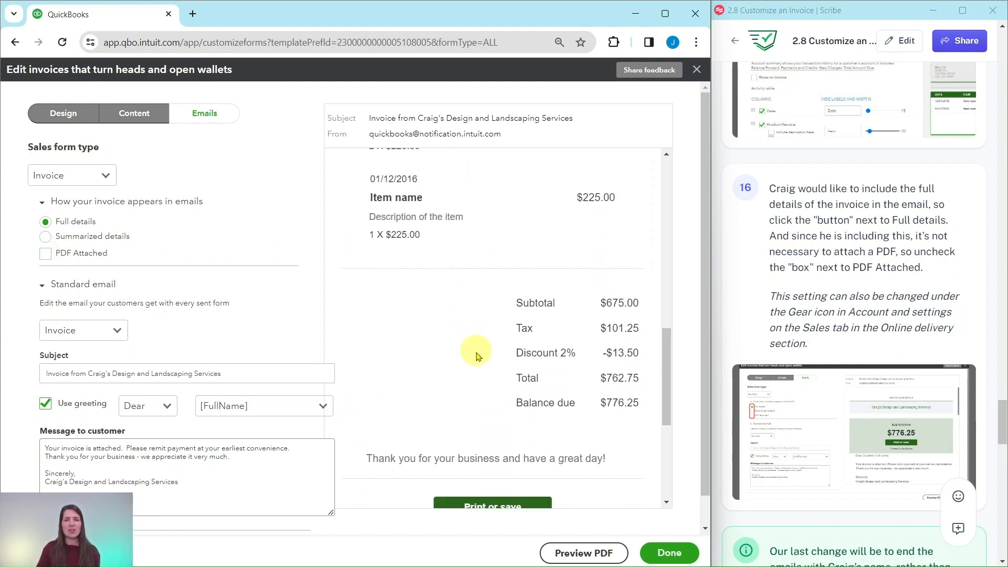
scroll(479, 379, up, 10)
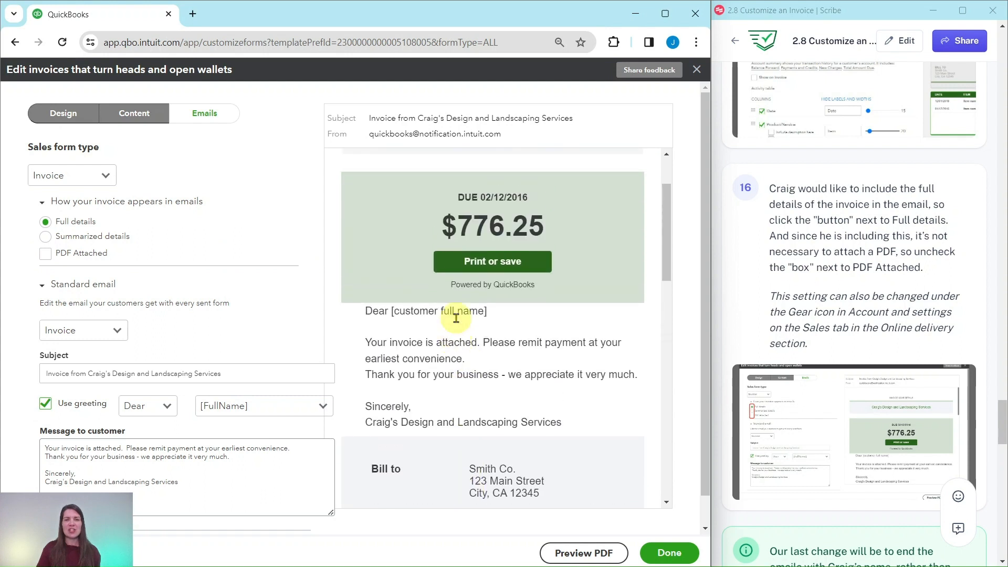
scroll(837, 254, down, 2)
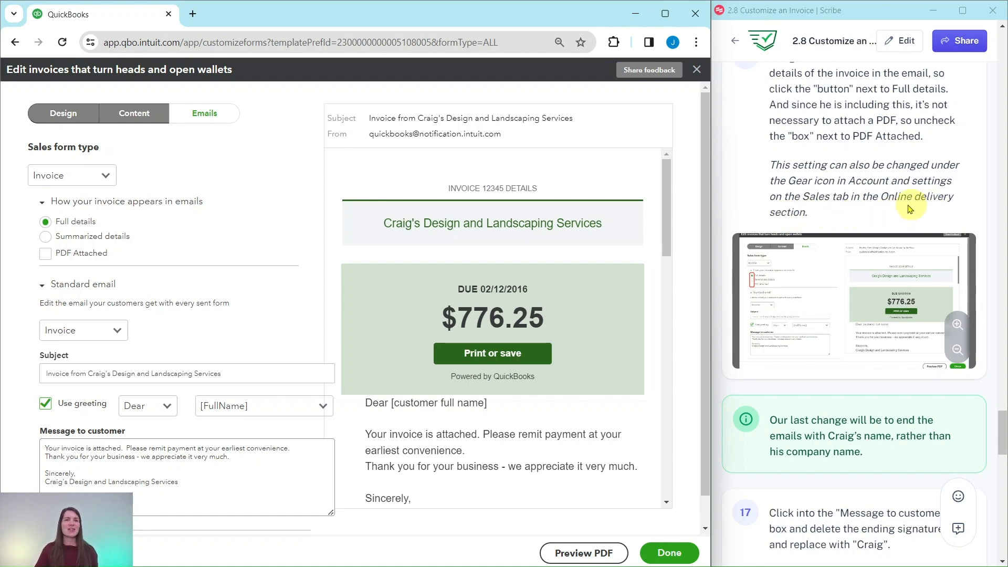
scroll(867, 197, down, 5)
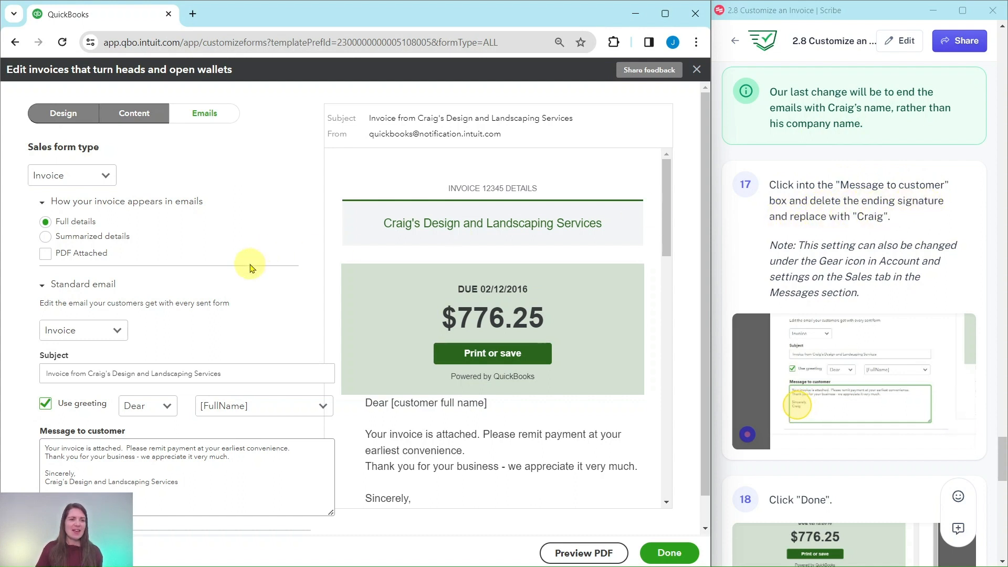
scroll(278, 278, down, 1)
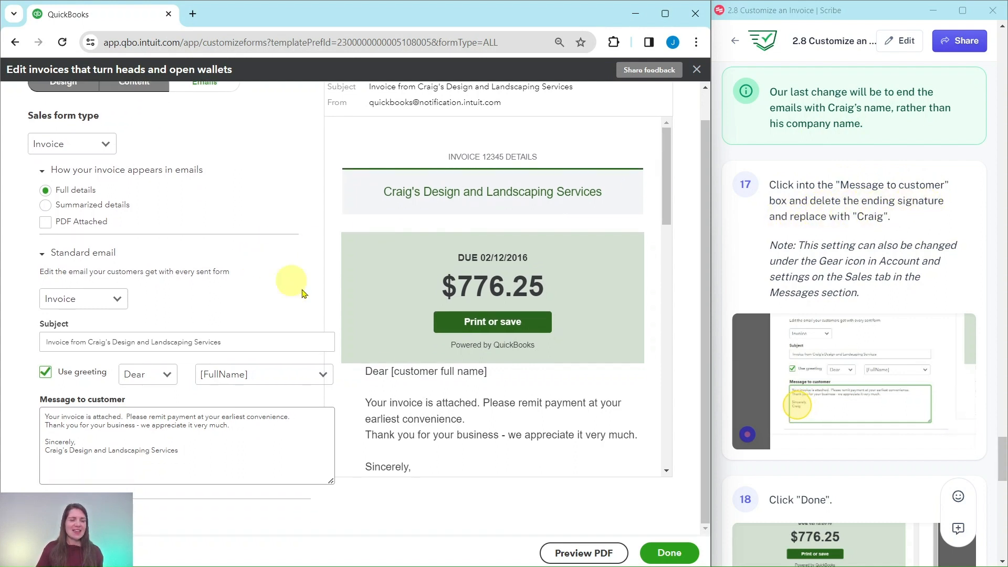
Step: Delete the company name after Craig so the message signs off 'Sincerely, Craig'
click(210, 441)
drag(179, 451, 71, 453)
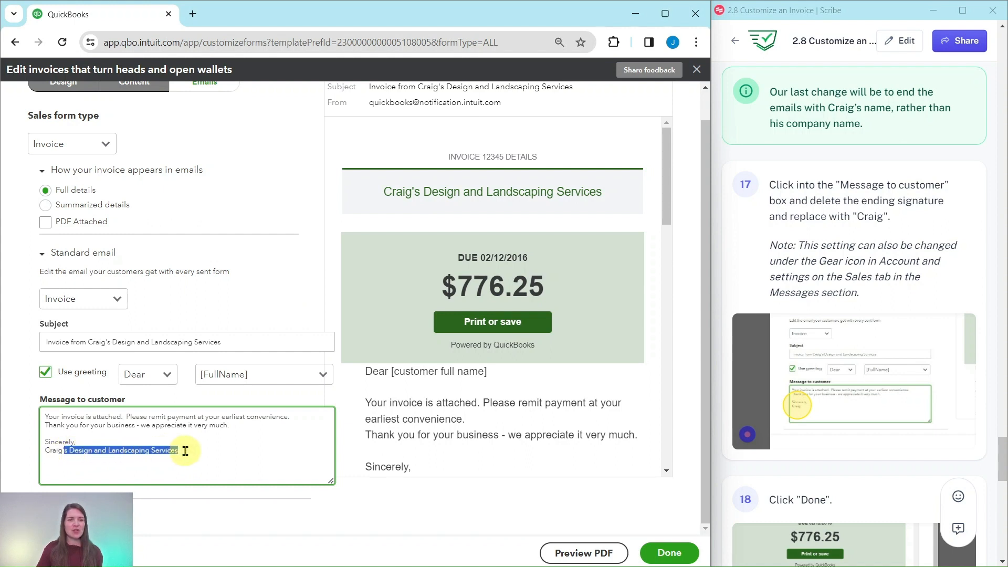
key(BackSpace)
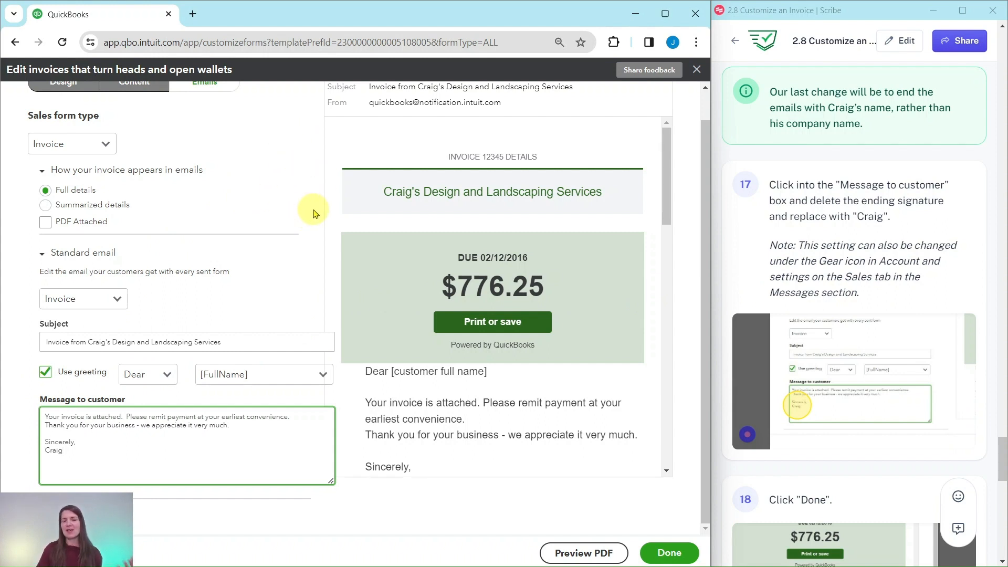
scroll(840, 247, down, 6)
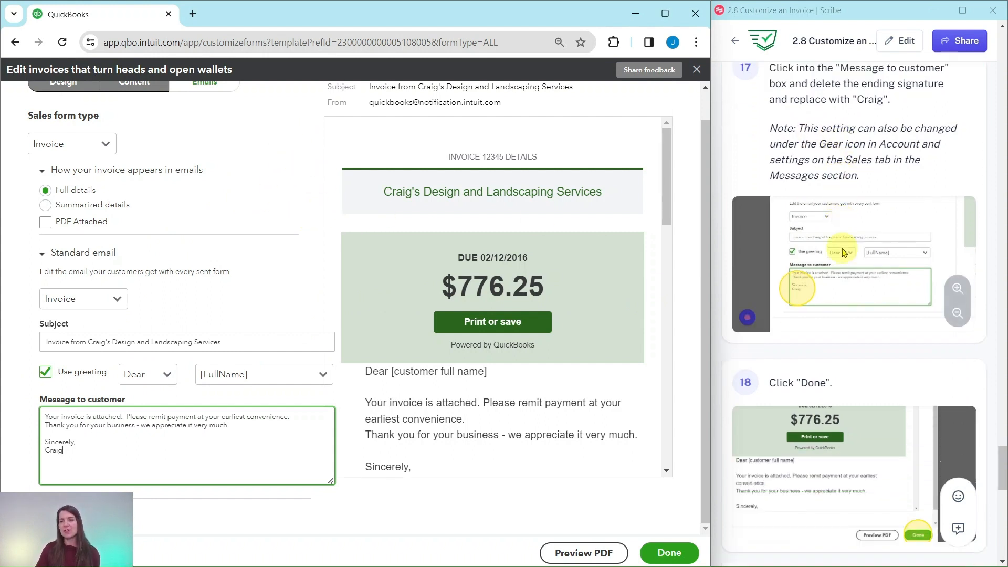
scroll(846, 250, down, 1)
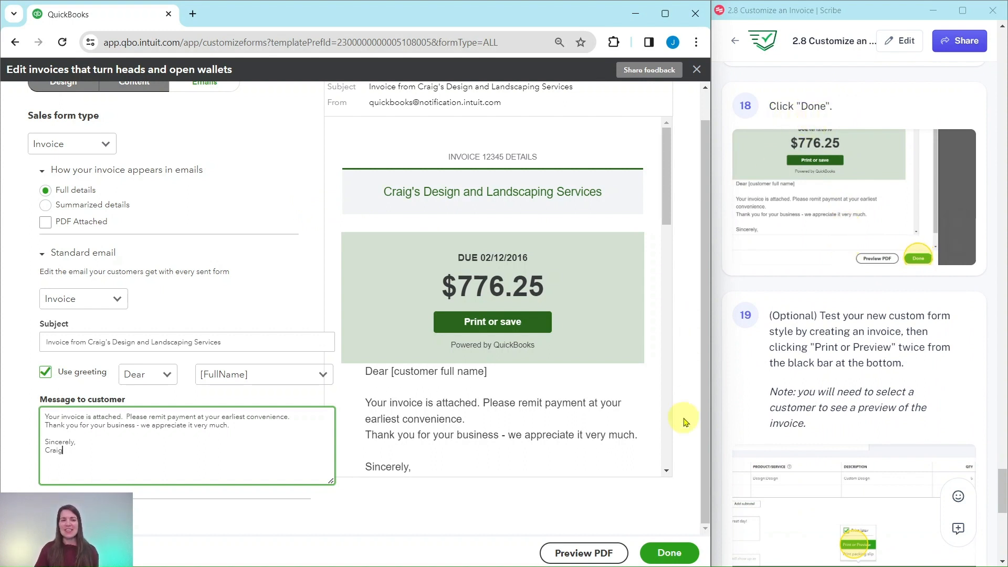
Step: Save the style with Done and create a new invoice from the + New menu
click(673, 558)
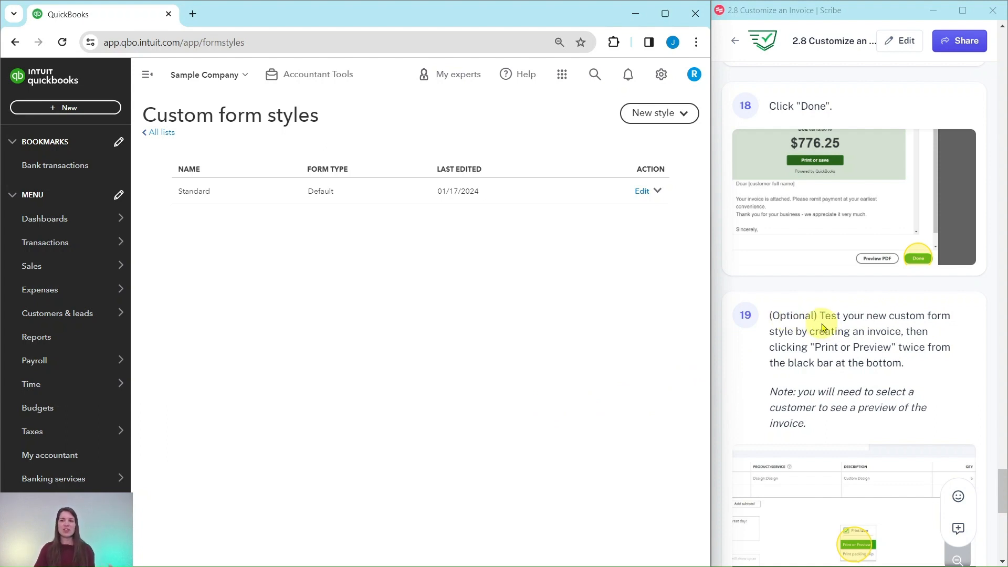
scroll(824, 321, down, 4)
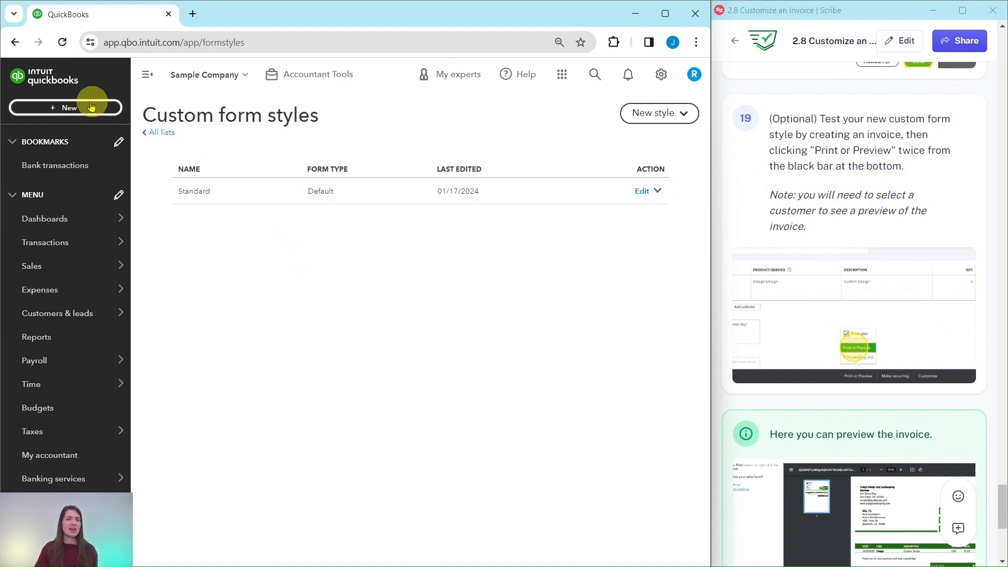
click(65, 108)
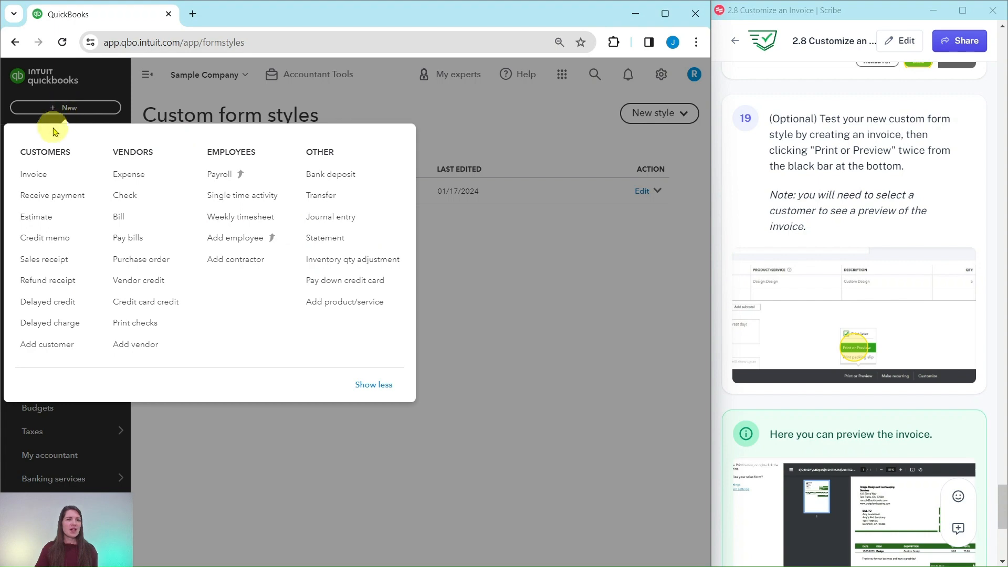
click(35, 176)
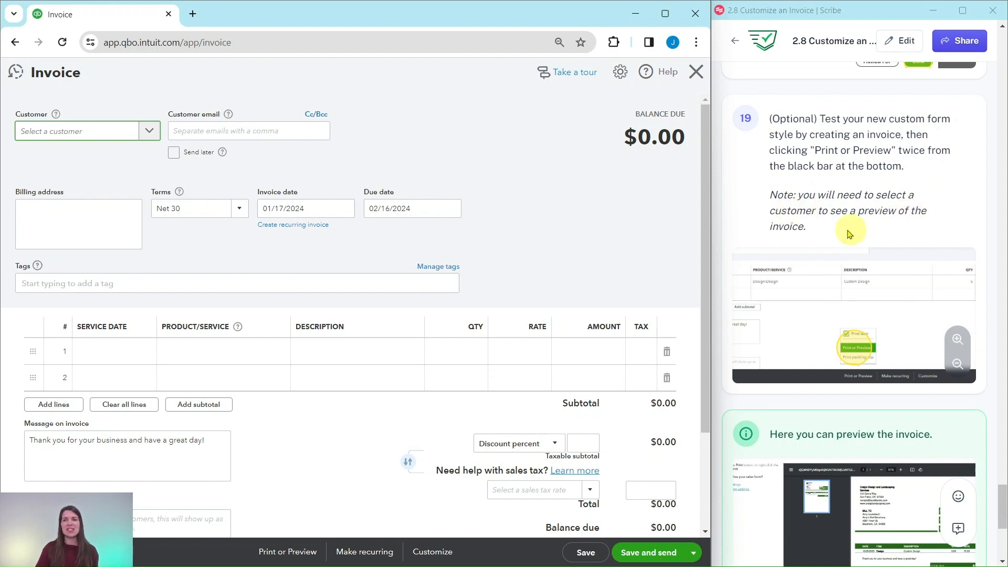
Step: Choose the customer and add their 5 × 75 Custom Design billable time ($375.00) line
click(287, 552)
click(288, 492)
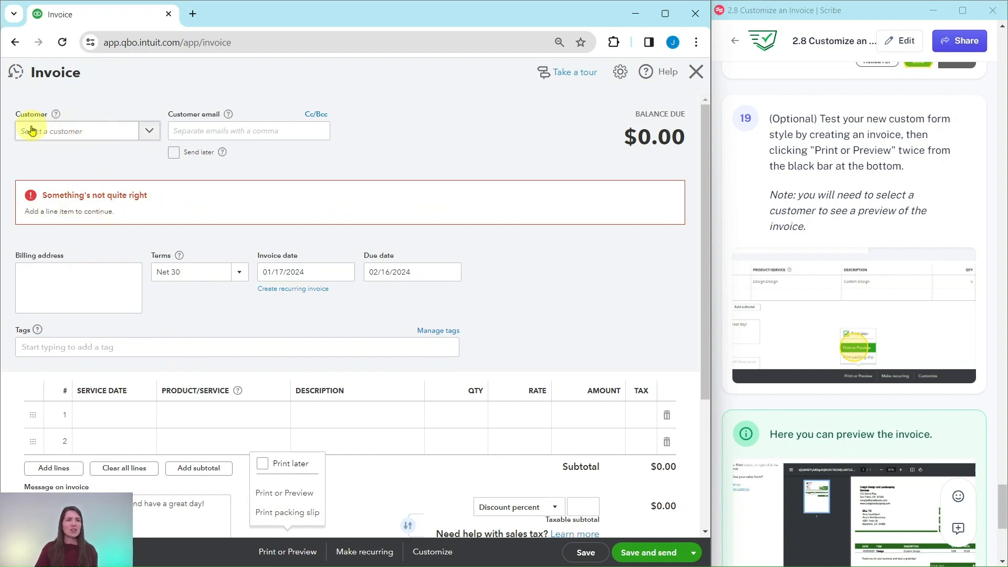
click(151, 132)
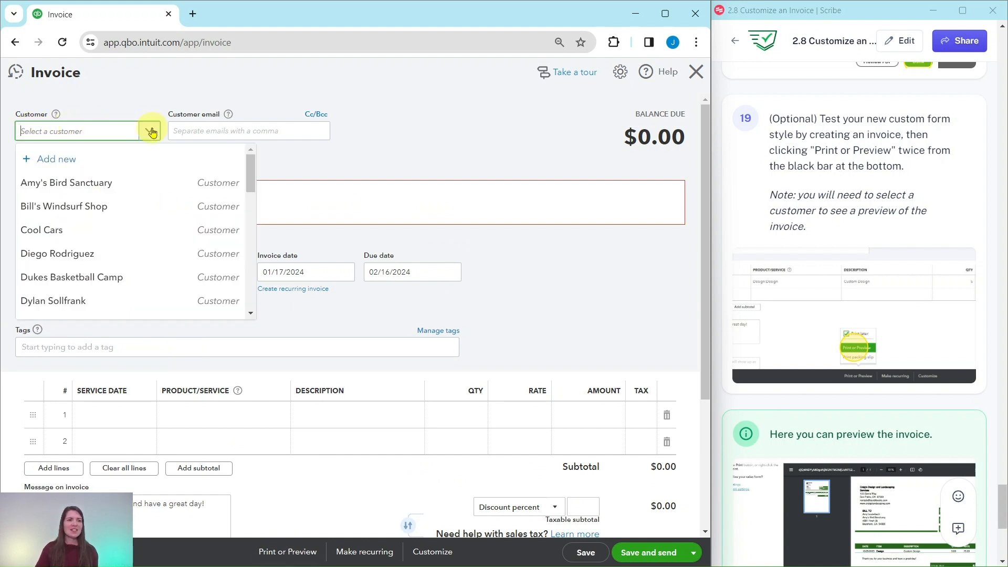
click(67, 185)
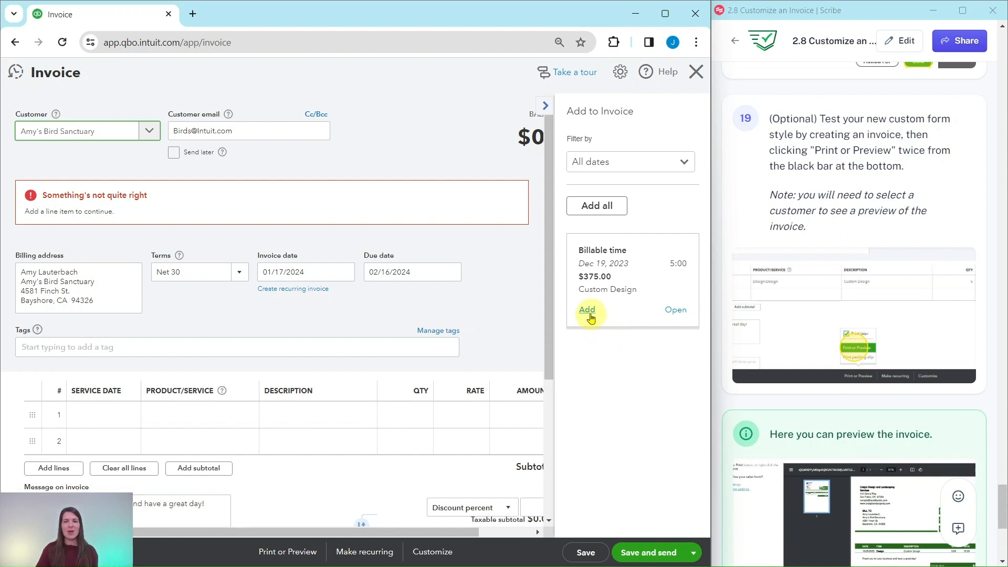
click(588, 310)
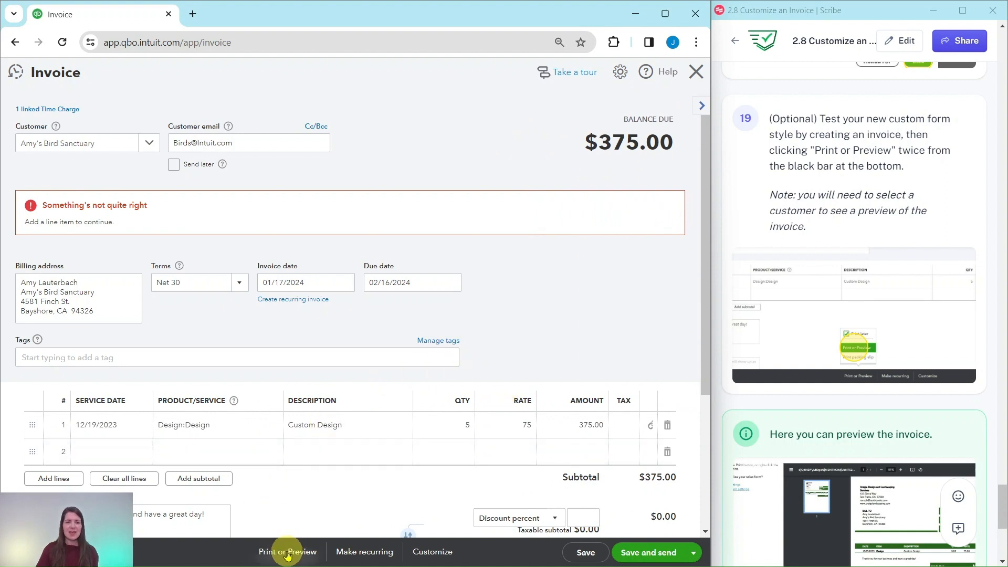
click(287, 552)
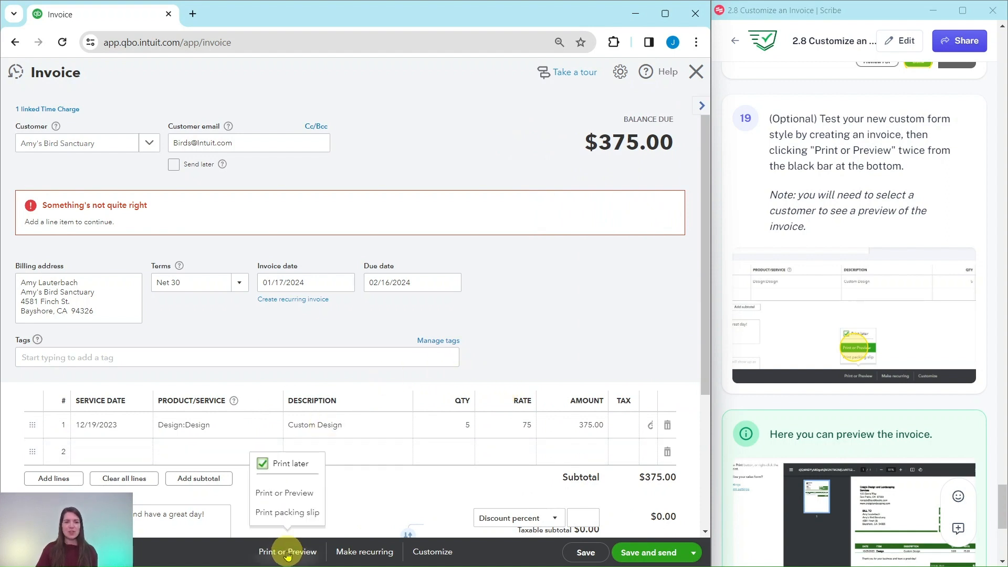
Step: Save invoice #1038, zoom in on its print preview to check the green style, then close it
click(282, 496)
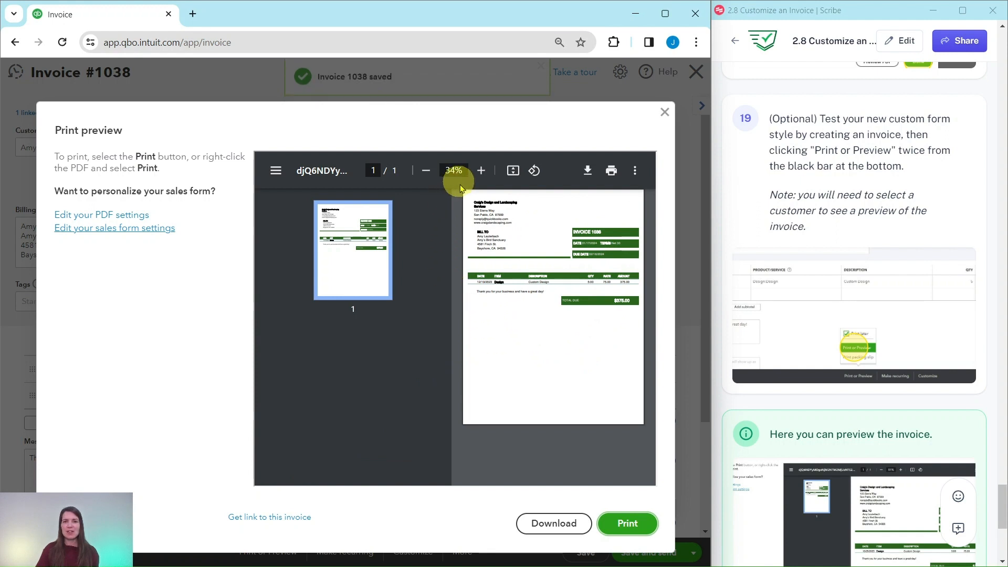
click(480, 173)
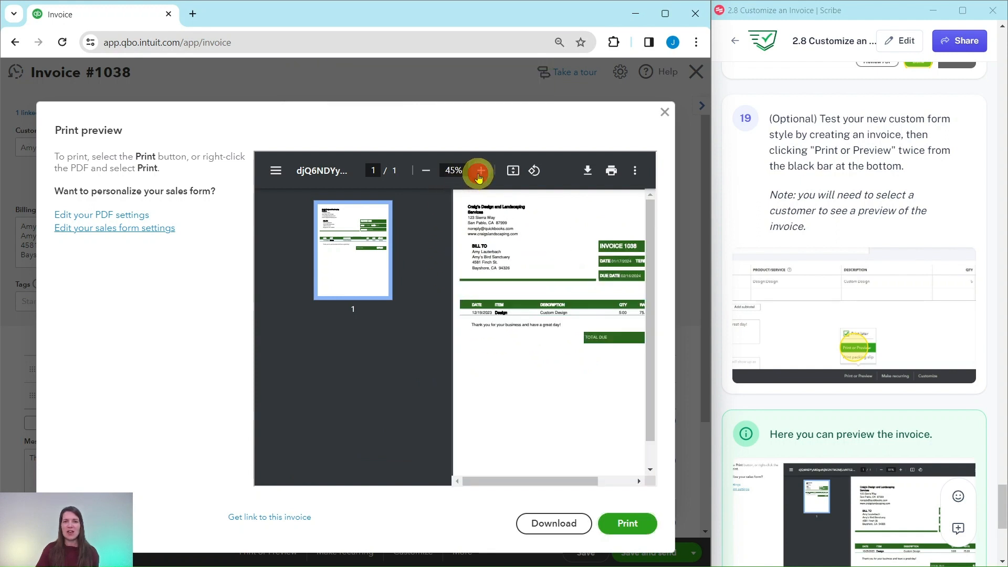
click(479, 174)
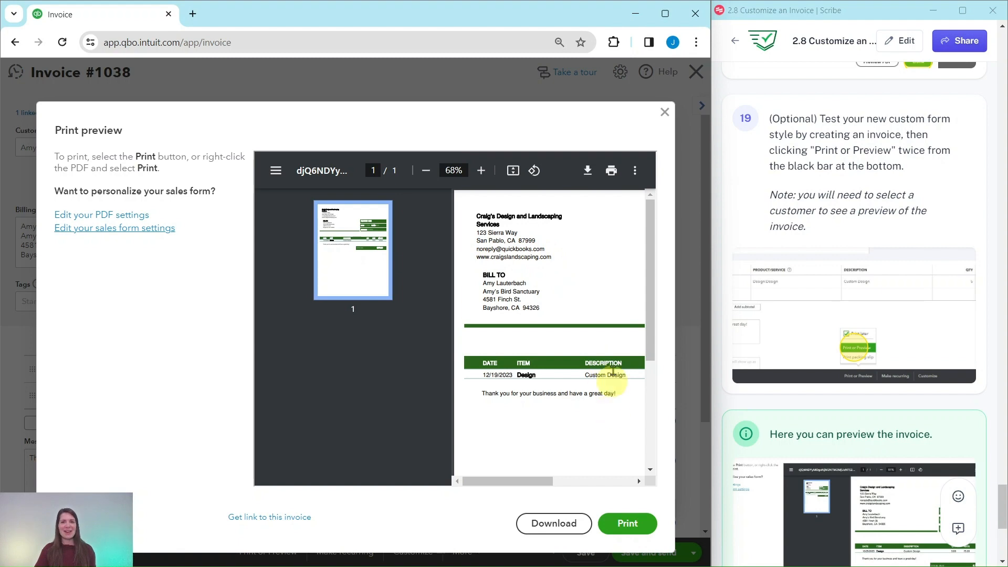
click(666, 113)
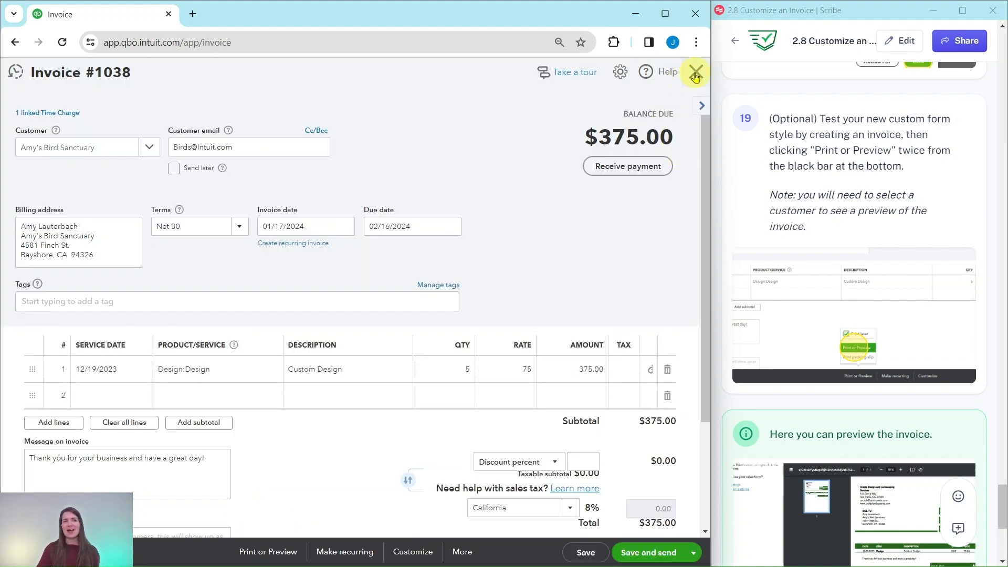
Step: Close the saved invoice #1038 ($375.00 balance due) to return to the form styles list
click(695, 74)
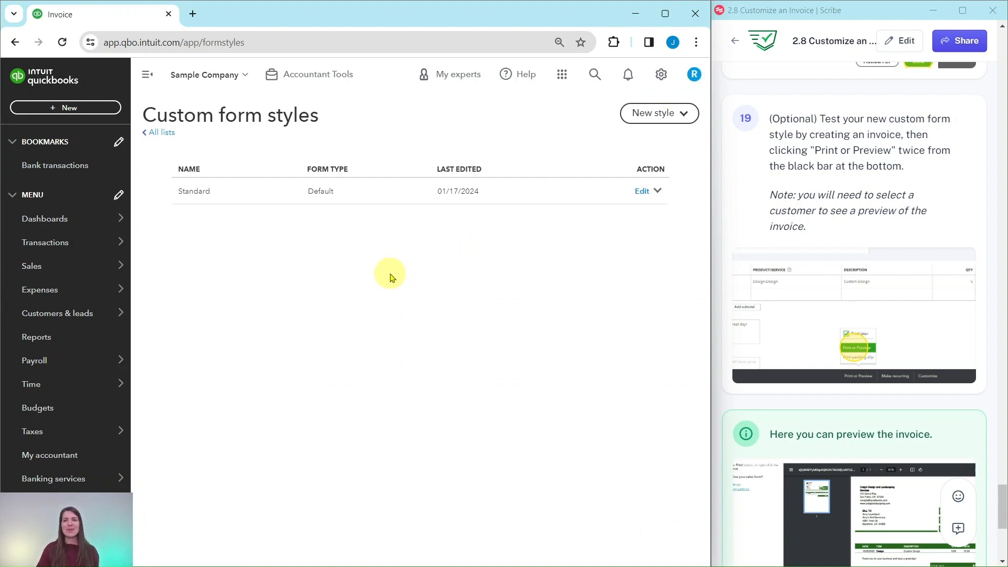